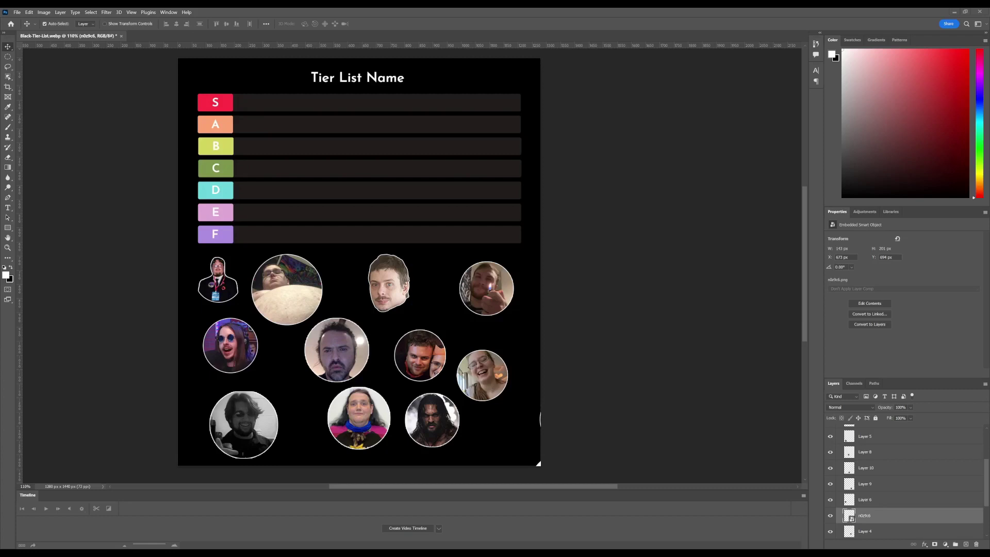
Cover the old 'Tier List Name' heading by stretching a blank black background patch over it.
click(7, 57)
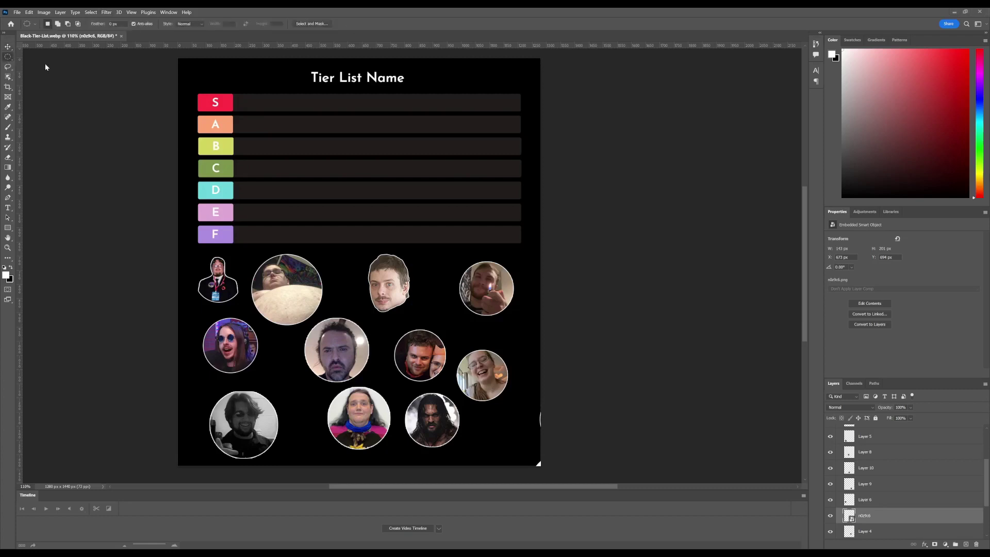
key(shift+m)
drag(303, 63, 272, 90)
scroll(903, 490, up, 2)
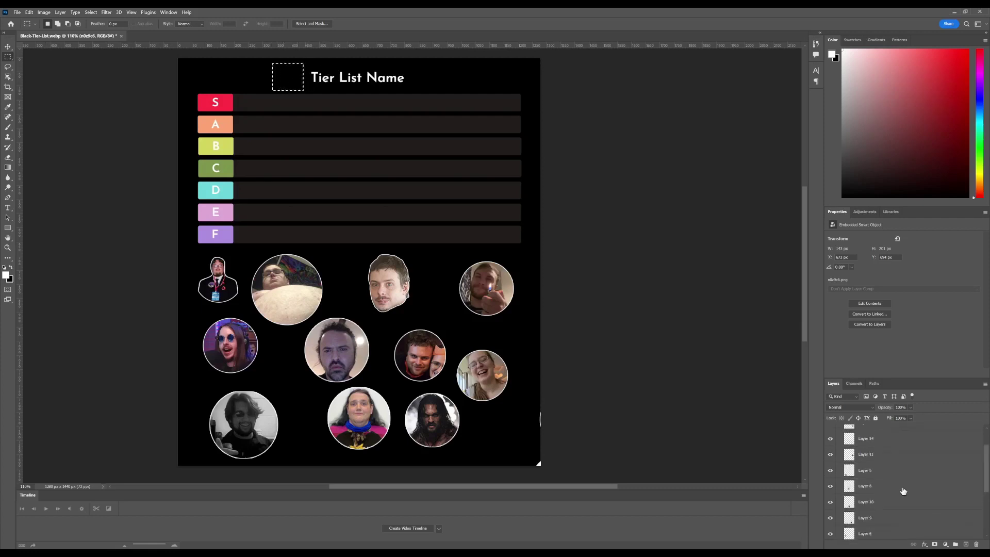
scroll(903, 490, down, 5)
click(862, 530)
key(ctrl+t)
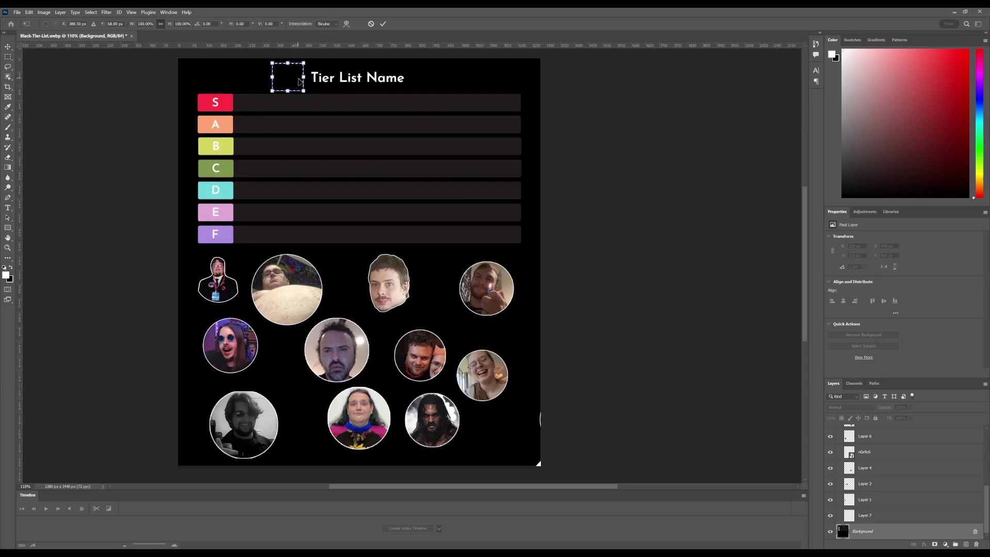
drag(302, 77, 423, 78)
key(Return)
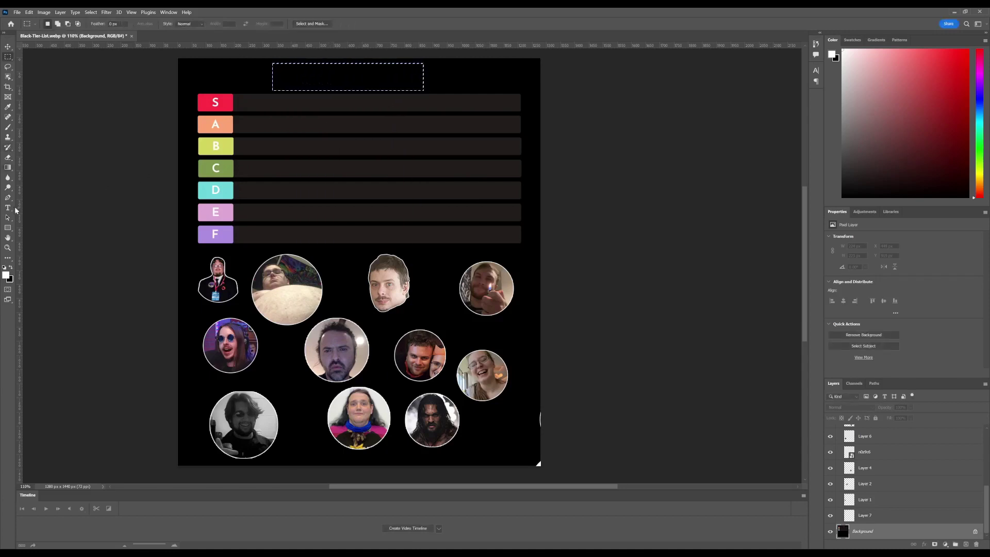
Add a white Quattrocento text title reading 'Who May should Get With Now'.
click(8, 207)
click(103, 24)
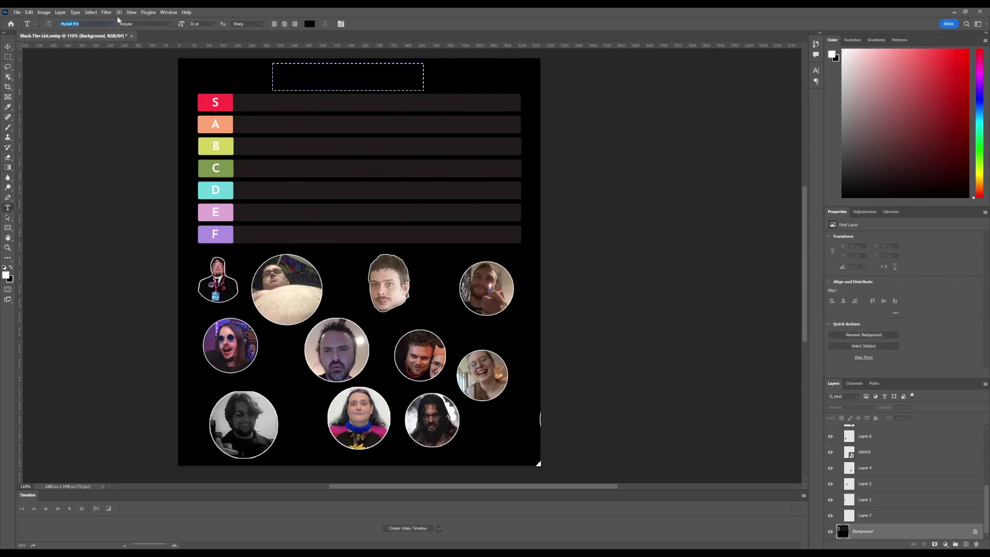
text(Quattrocento)
key(Return)
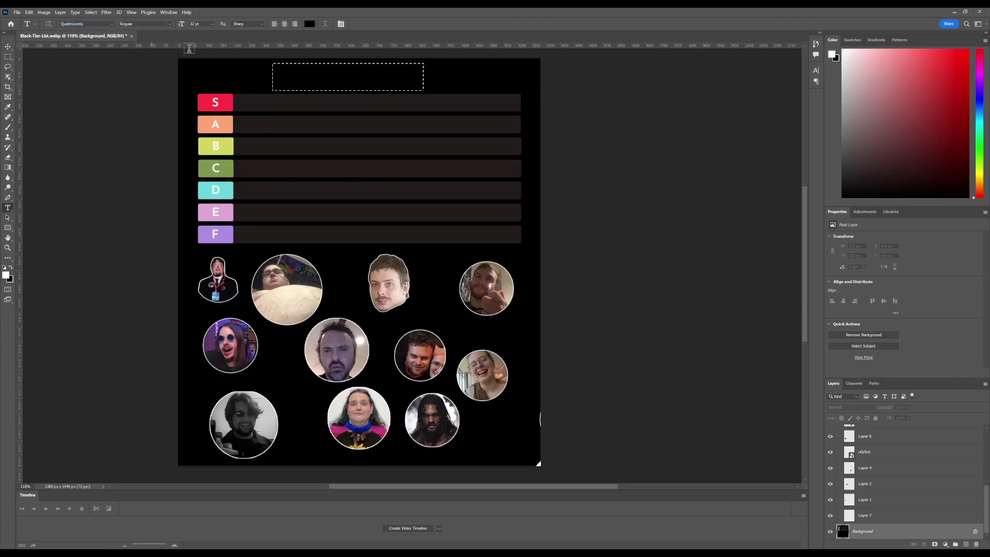
click(305, 72)
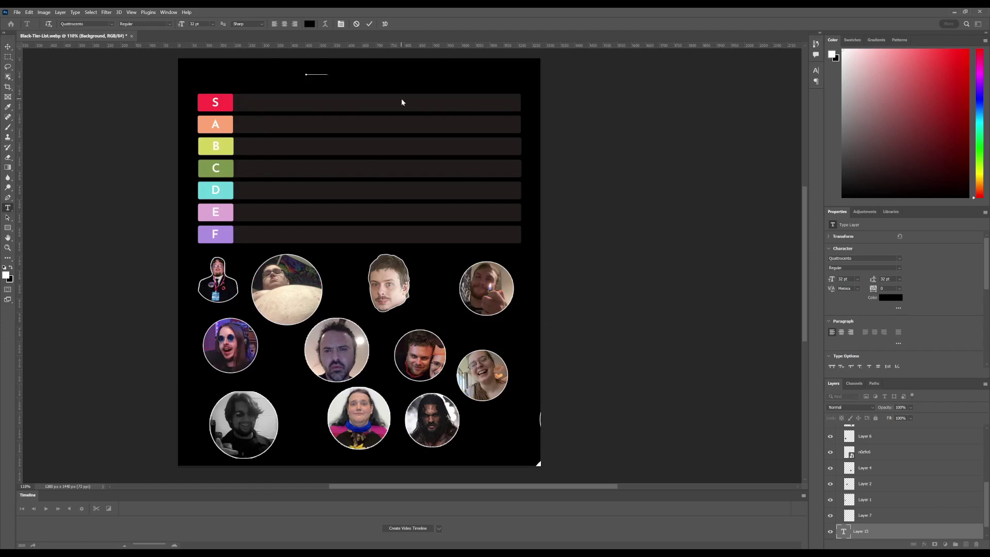
click(10, 267)
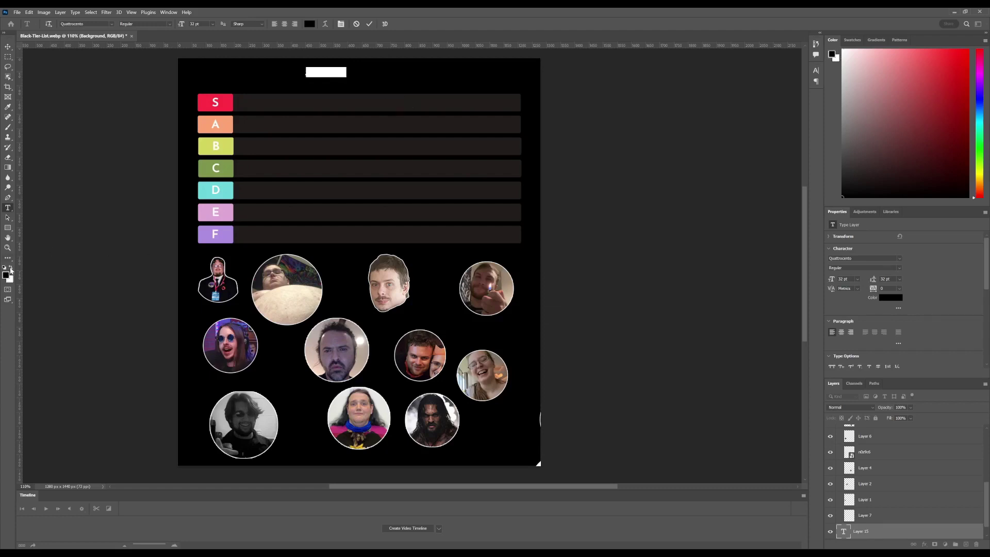
text(Title)
key(ctrl+a)
key(BackSpace)
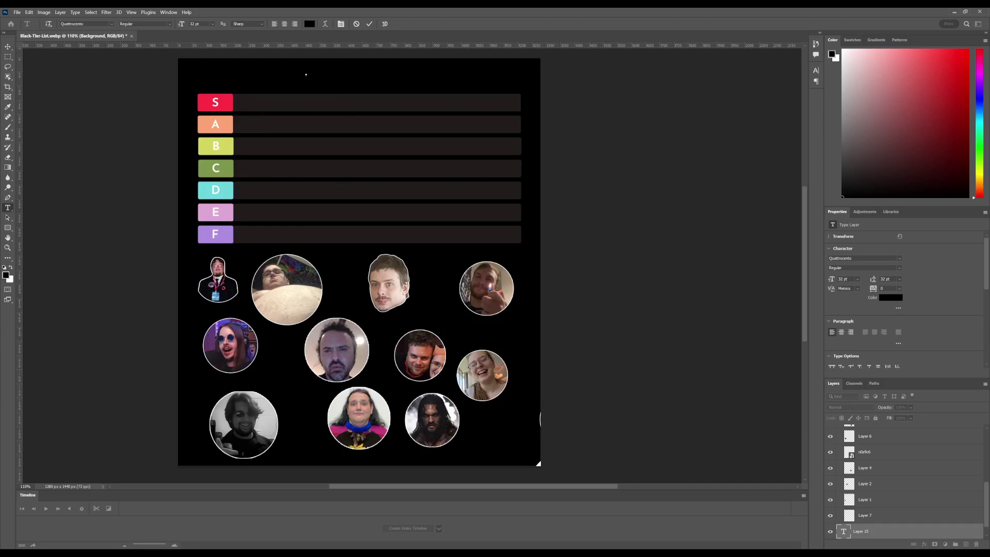
text(Who May should G)
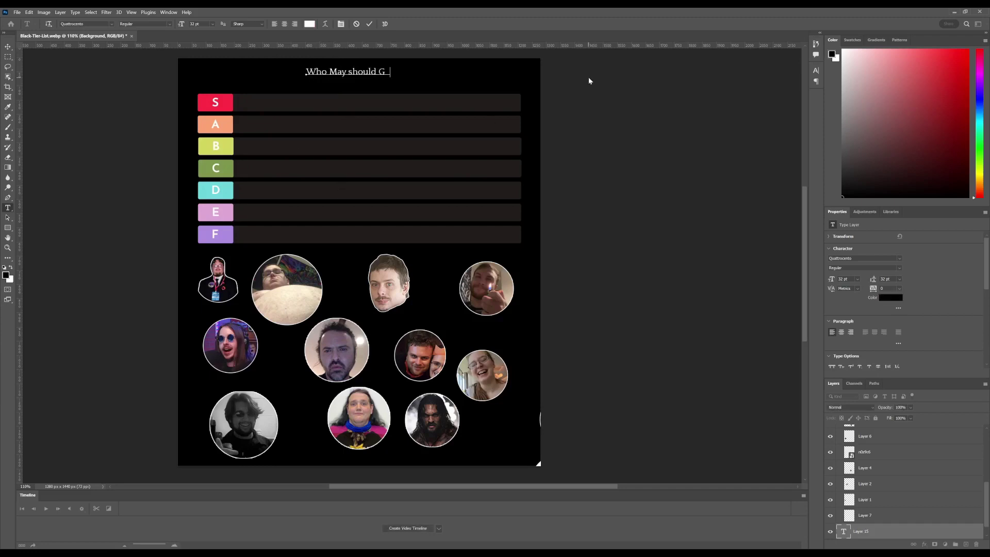
text(e t With Now)
Enlarge the title and centre it above the tiers.
key(ctrl+a)
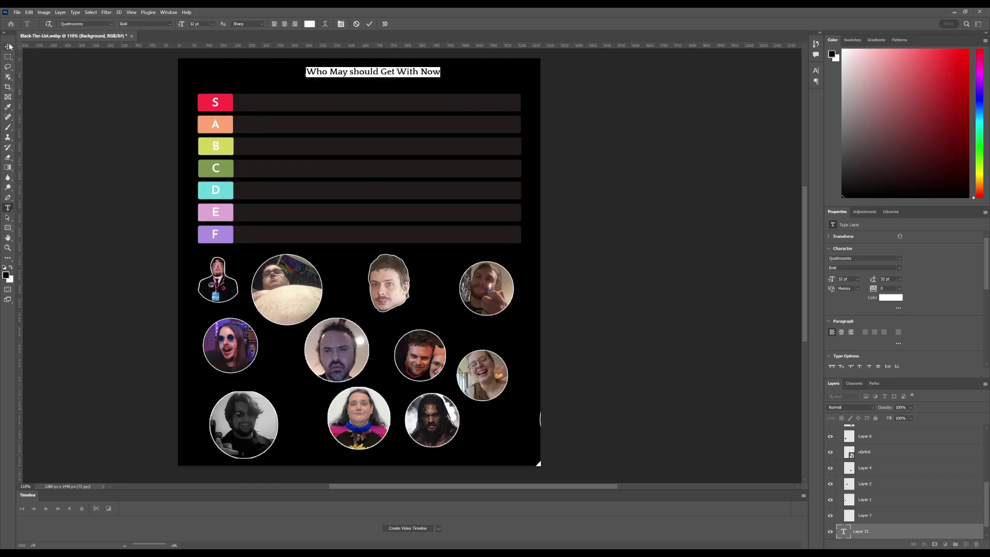
key(ctrl+Return)
key(ctrl+t)
mouse_move(440, 73)
mouse_down()
mouse_move(515, 78)
mouse_move(435, 81)
mouse_up()
key(Return)
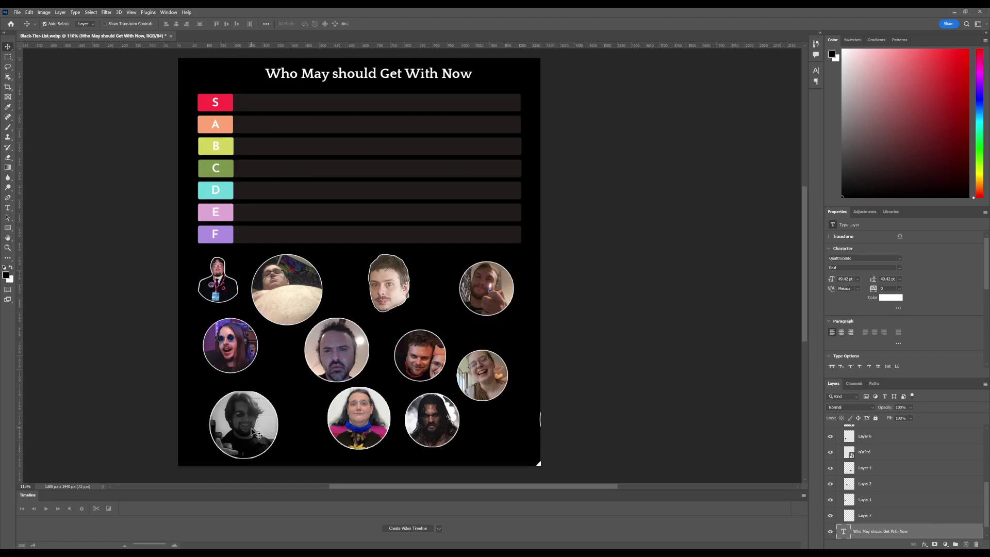
Shrink the black-and-white portrait into row D beside its label and lift the two-men photo onto the rows.
drag(247, 423, 370, 182)
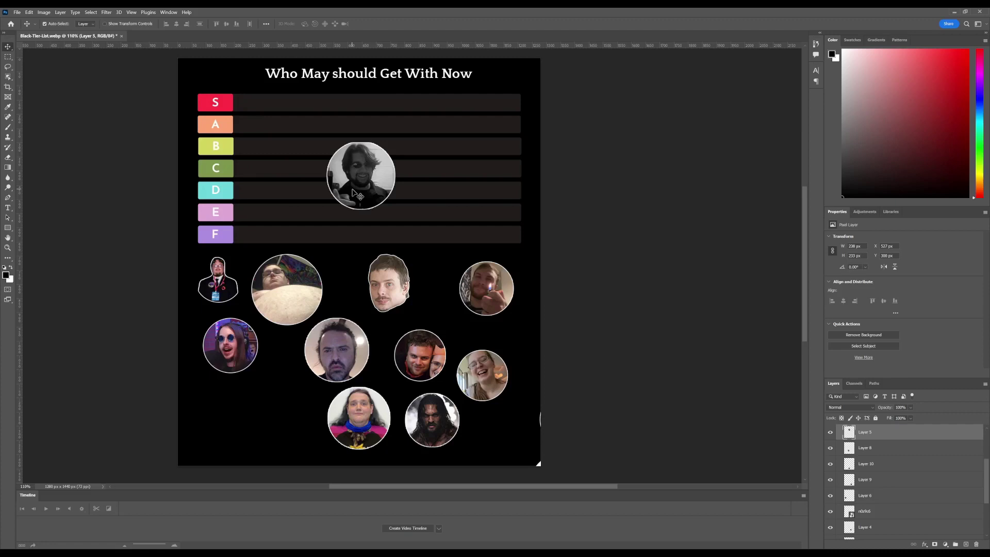
key(ctrl+t)
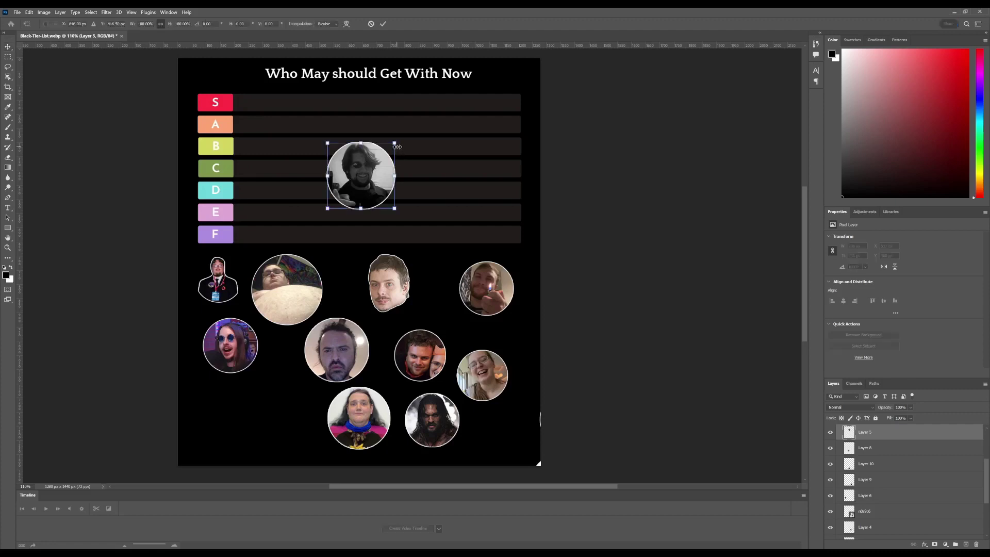
drag(395, 143, 233, 192)
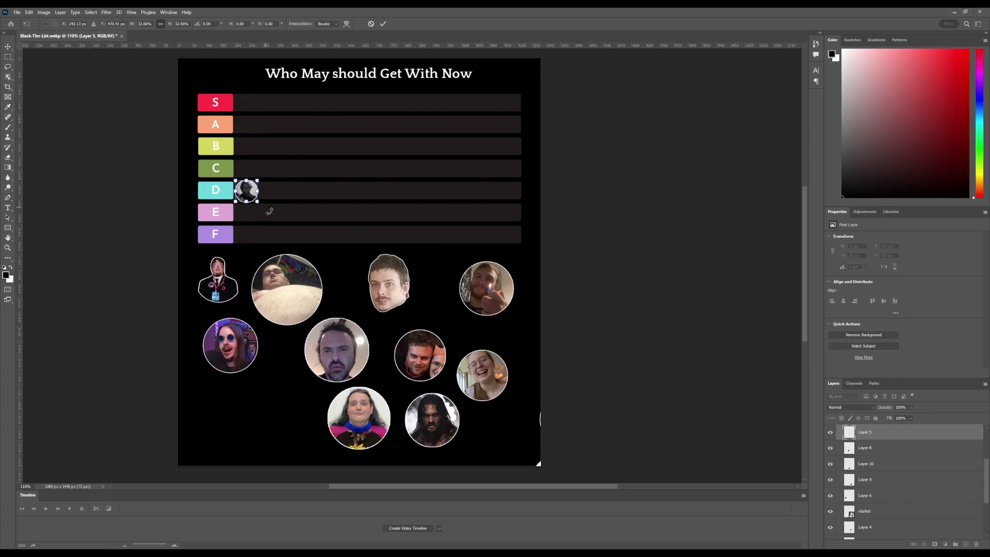
key(Return)
key(ctrl+t)
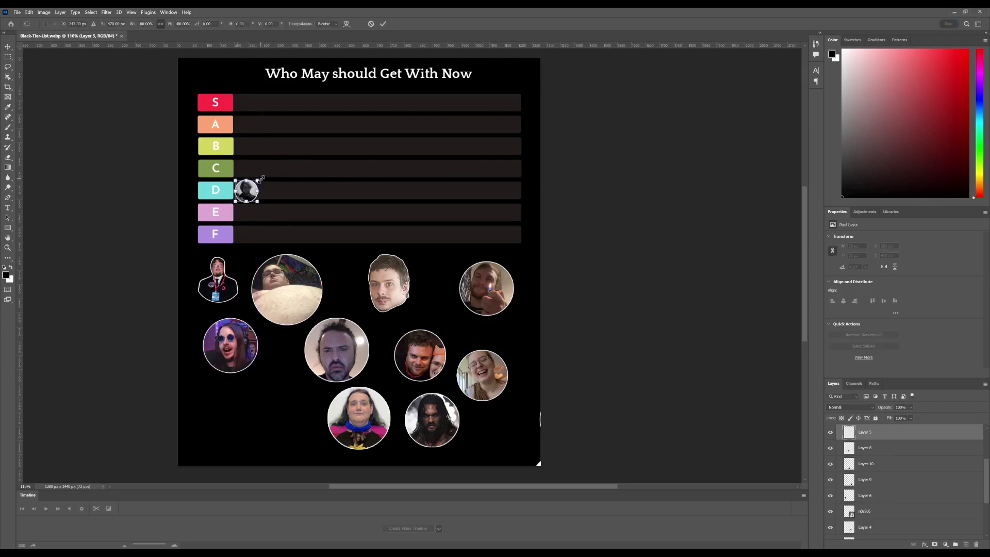
drag(258, 180, 247, 188)
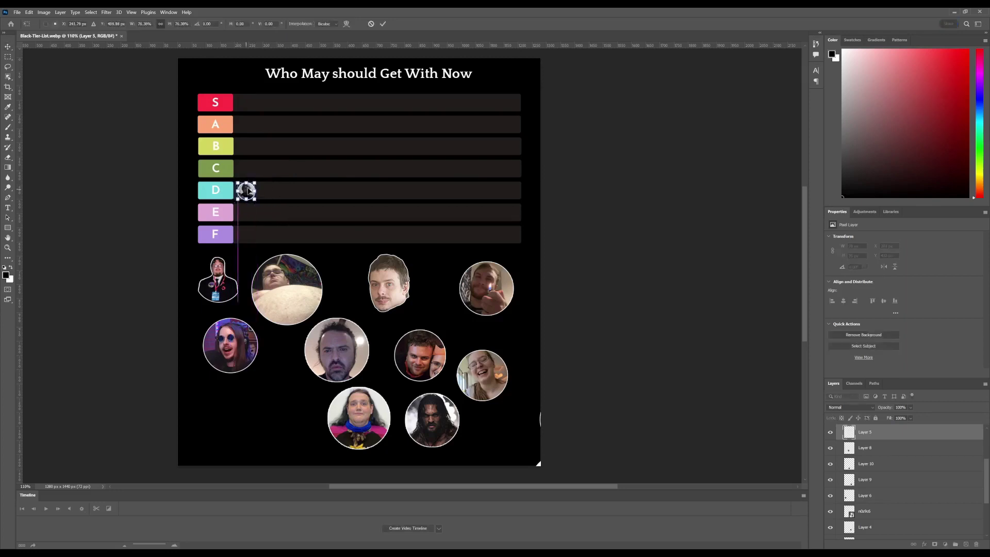
key(Return)
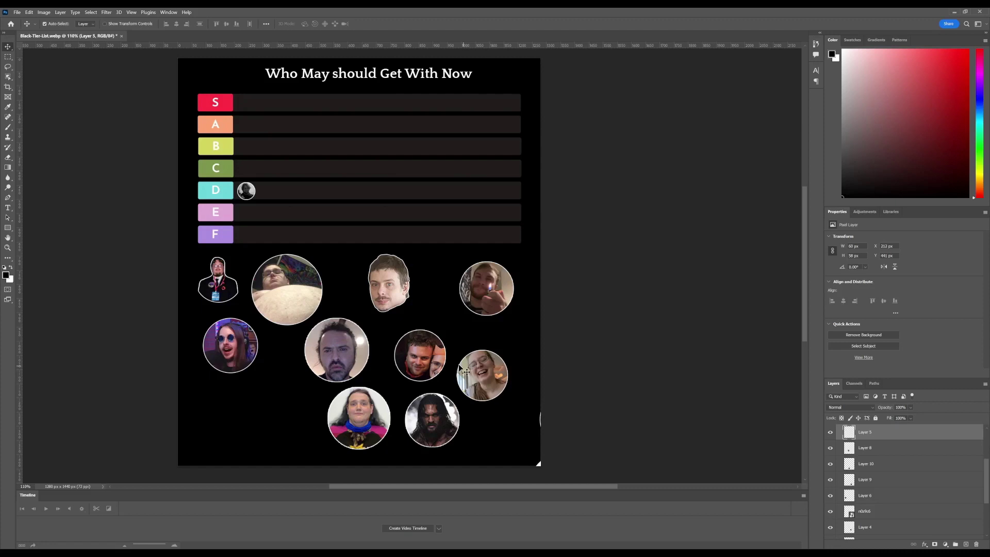
drag(423, 358, 389, 198)
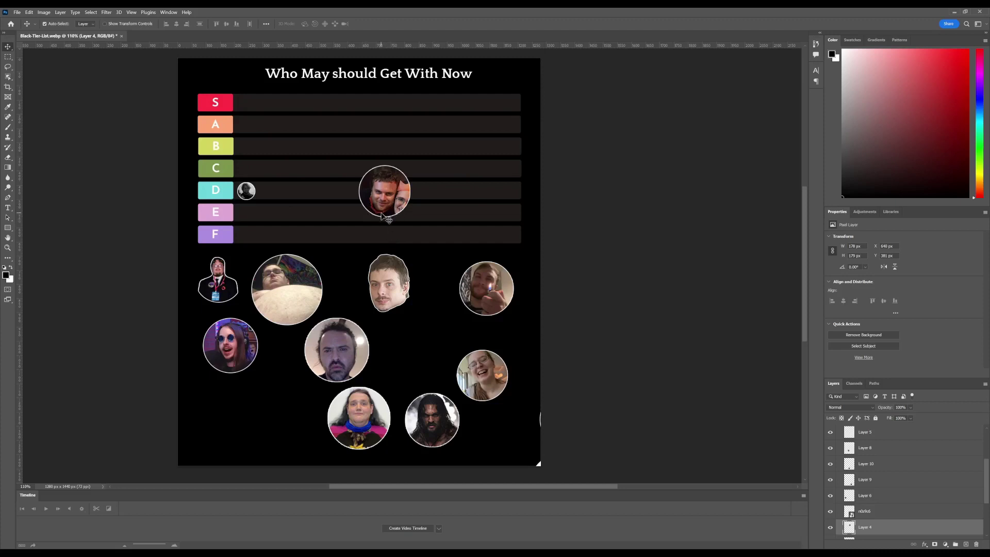
Scale the two-men photo down into row C and bring the long-haired man's portrait up near the rows.
mouse_move(399, 210)
mouse_down()
mouse_move(456, 208)
mouse_move(383, 200)
mouse_up()
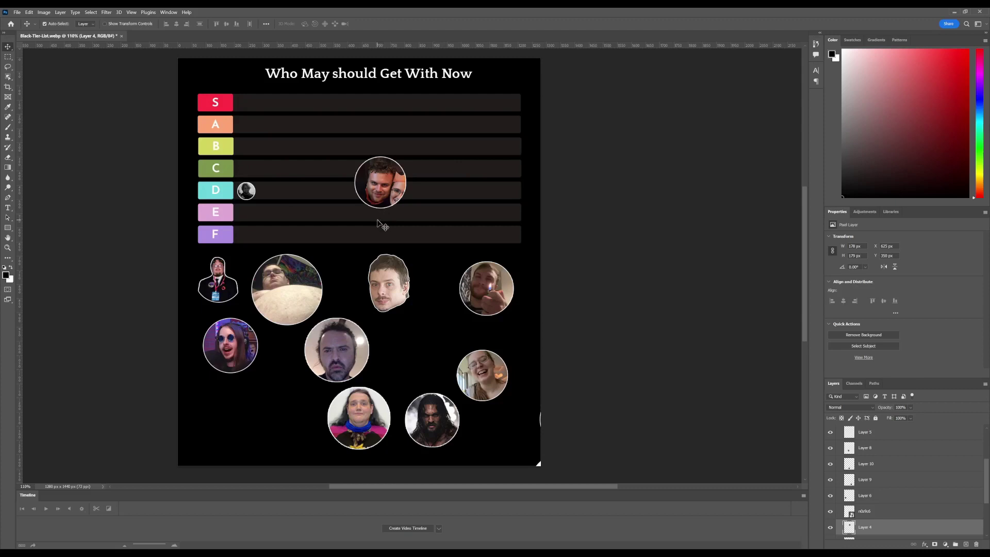
drag(384, 185, 253, 170)
key(ctrl+t)
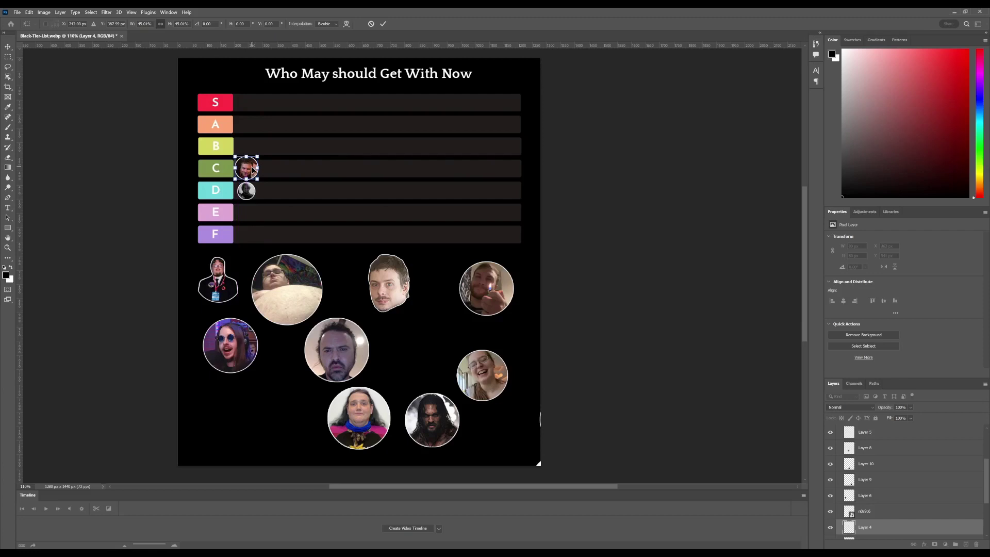
key(Return)
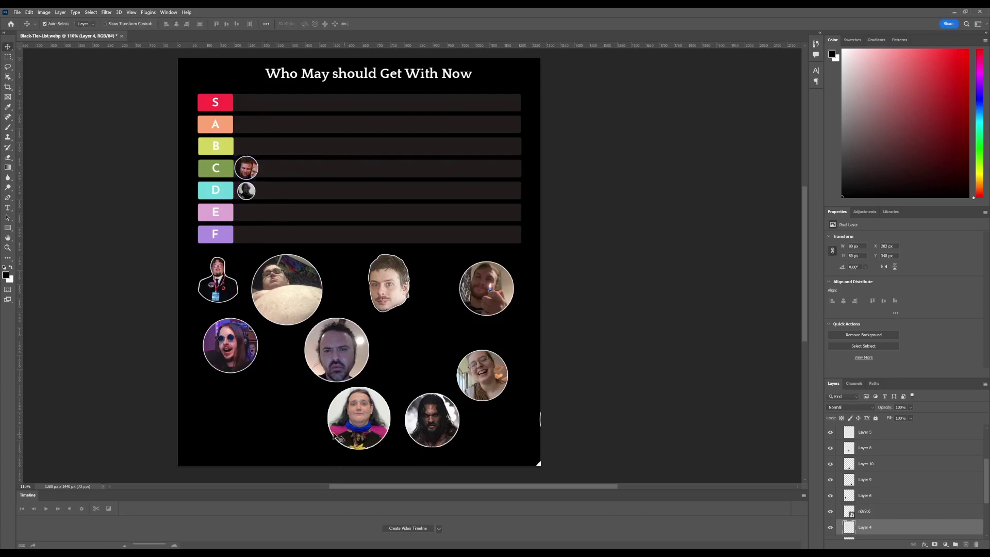
drag(433, 415, 396, 194)
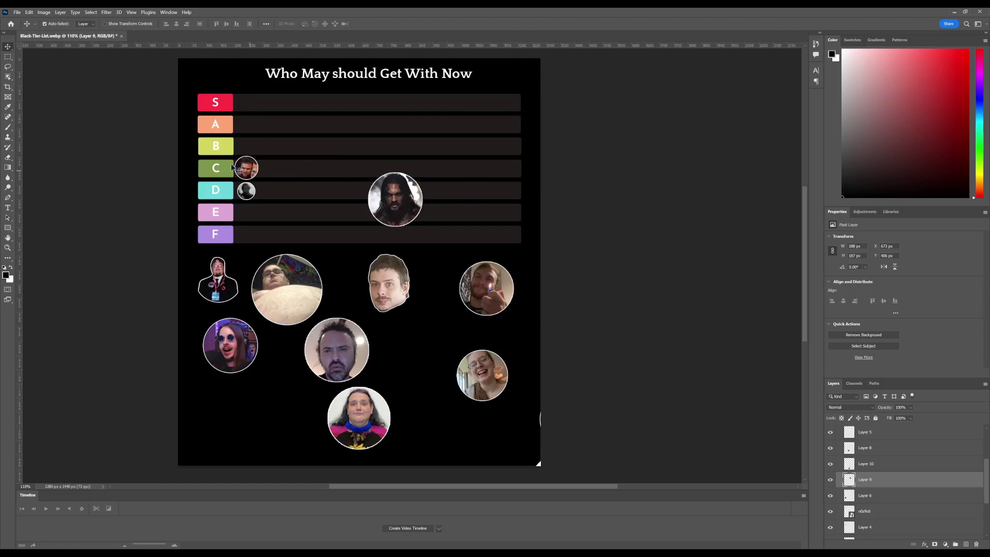
Scale the long-haired man's portrait down into row A.
drag(397, 215, 237, 126)
key(ctrl+t)
key(Return)
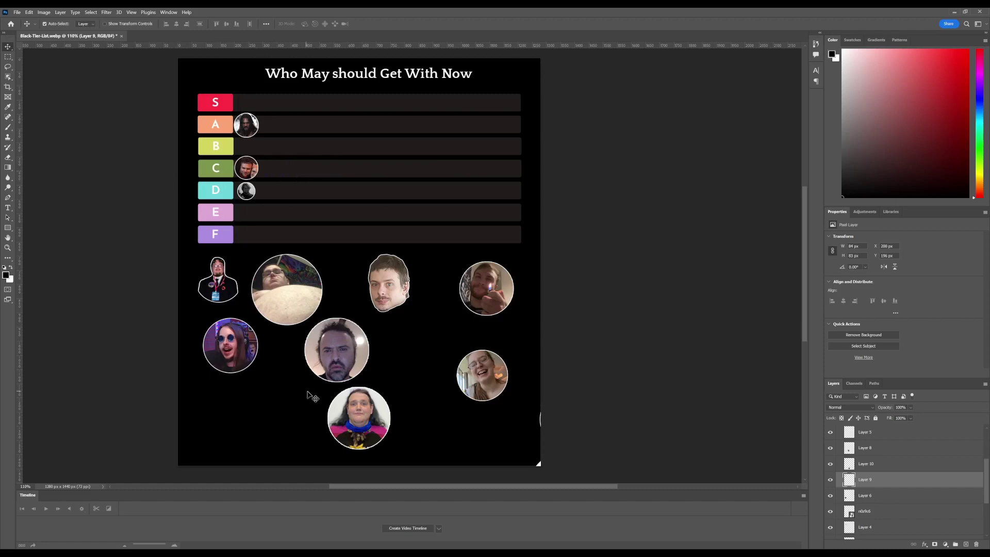
Shrink the purple-haired portrait to a small circle in row F.
drag(223, 356, 364, 220)
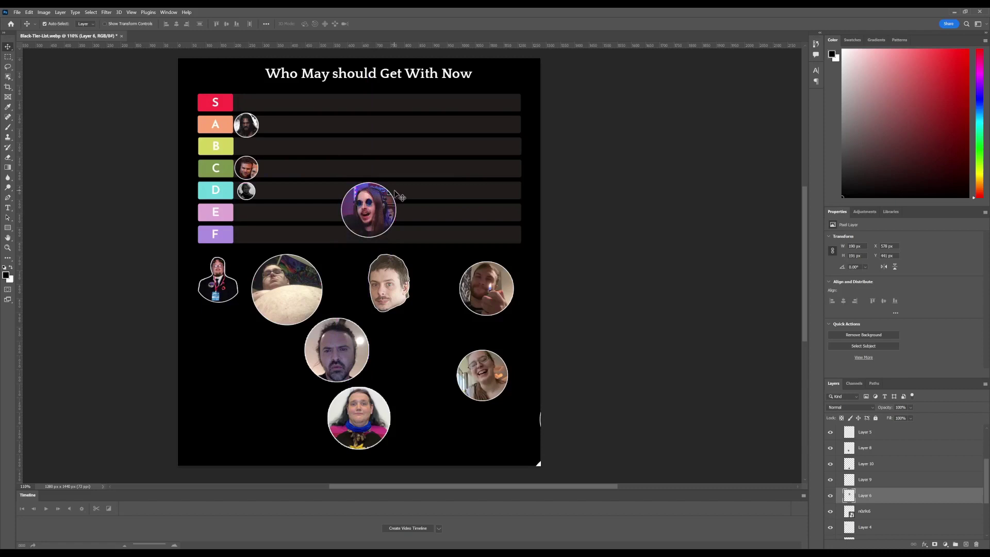
key(ctrl+t)
drag(395, 183, 244, 236)
key(Return)
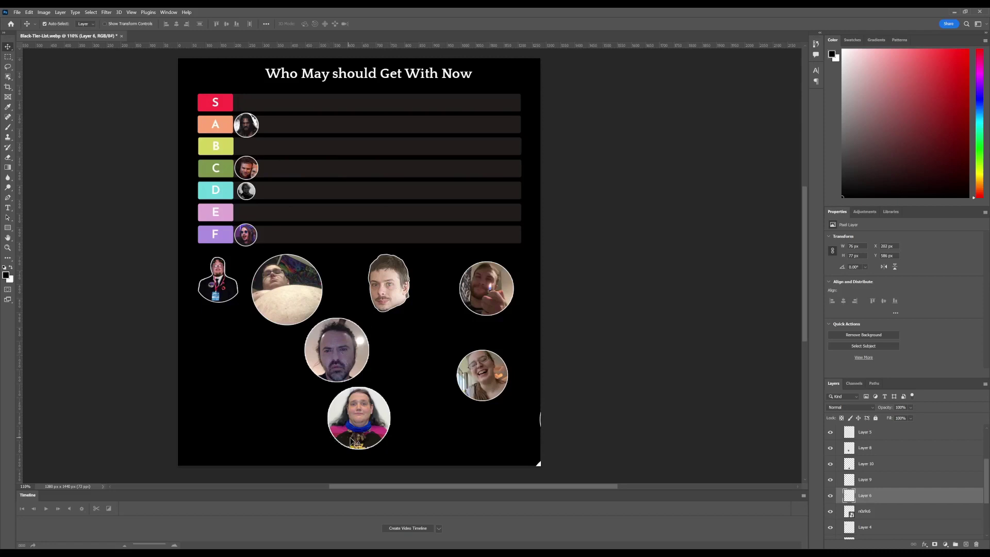
Scale the bearded man's portrait to about 47% and place it at the start of row E.
drag(349, 349, 402, 161)
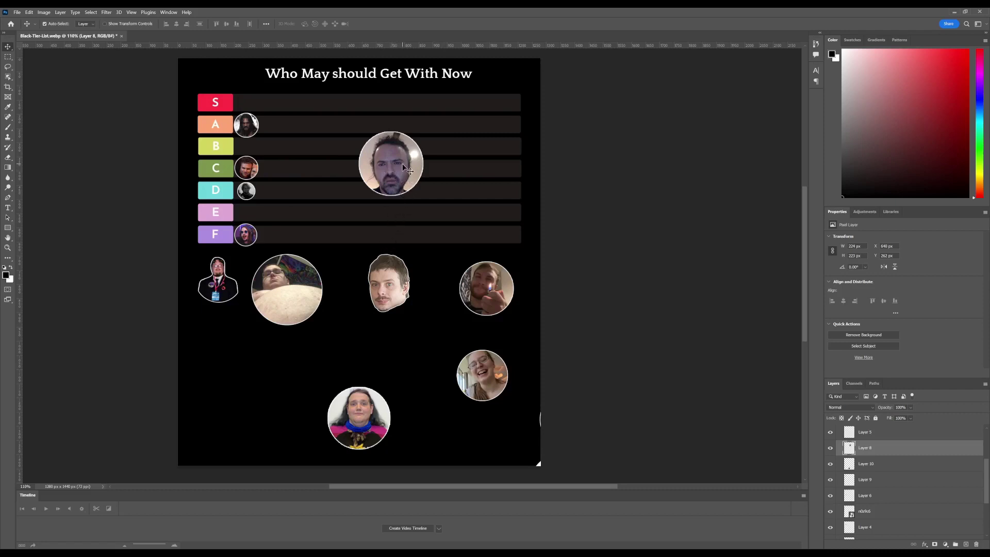
drag(403, 168, 253, 248)
key(ctrl+t)
drag(281, 207, 246, 217)
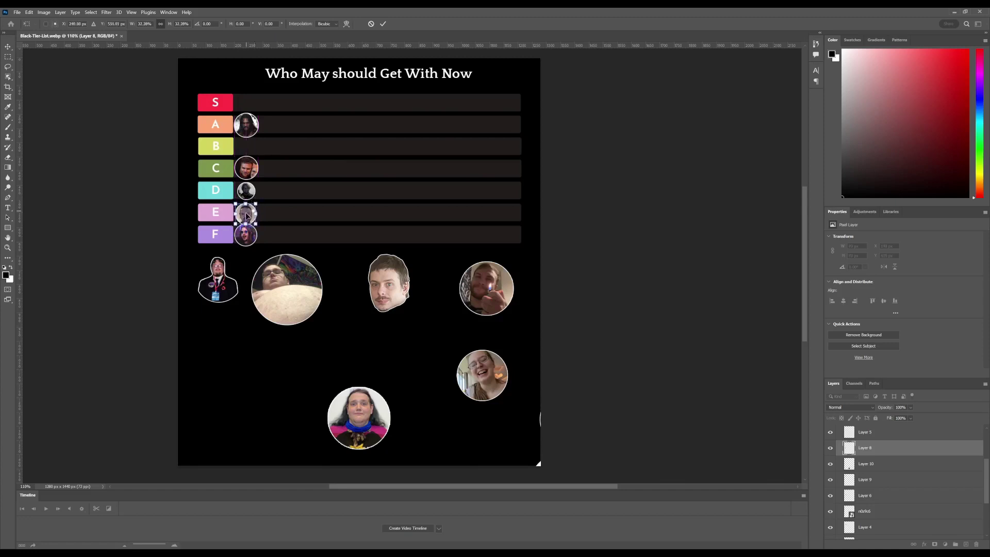
key(Return)
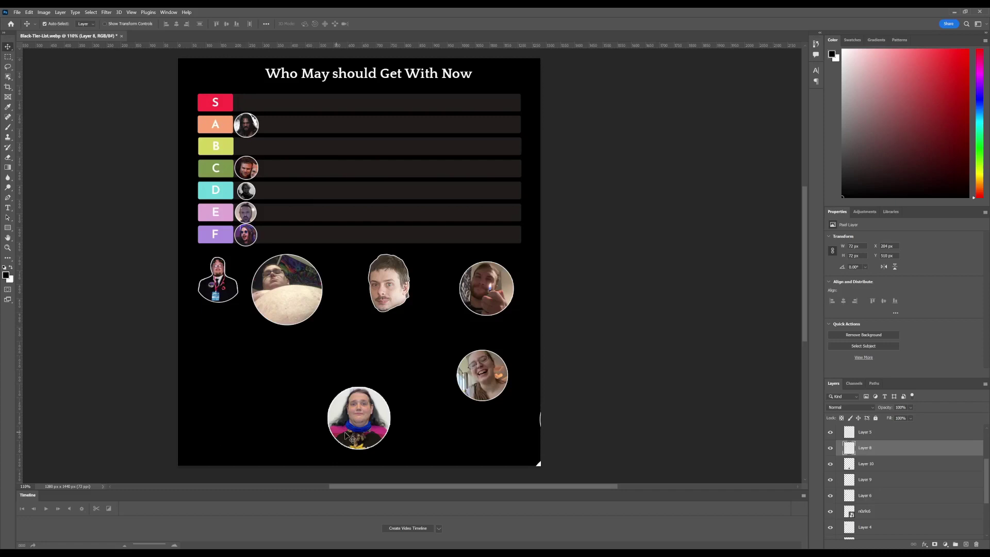
Shrink the long-haired woman's portrait into the start of row B and lift the lighter-holding portrait over the tiers.
drag(350, 430, 380, 181)
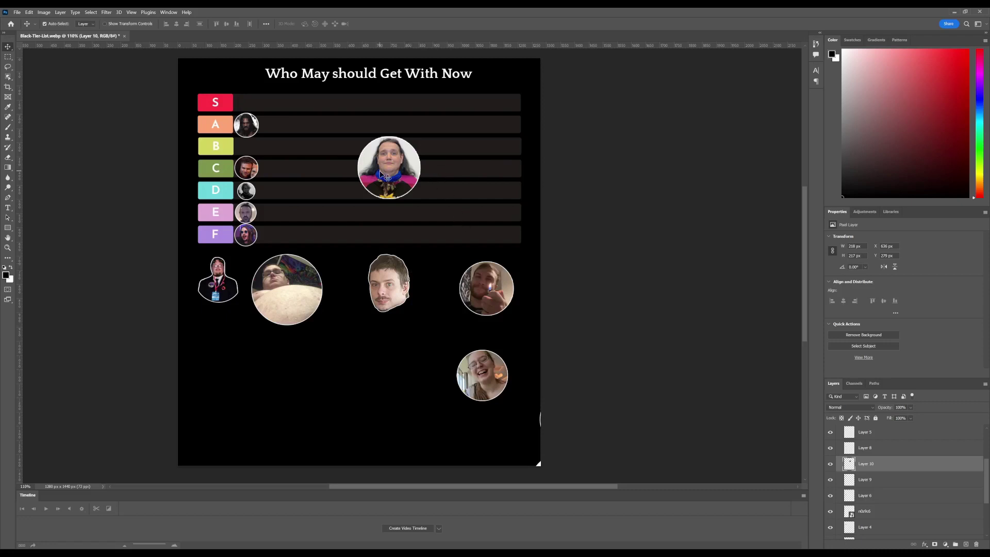
drag(382, 177, 251, 153)
key(ctrl+t)
key(Return)
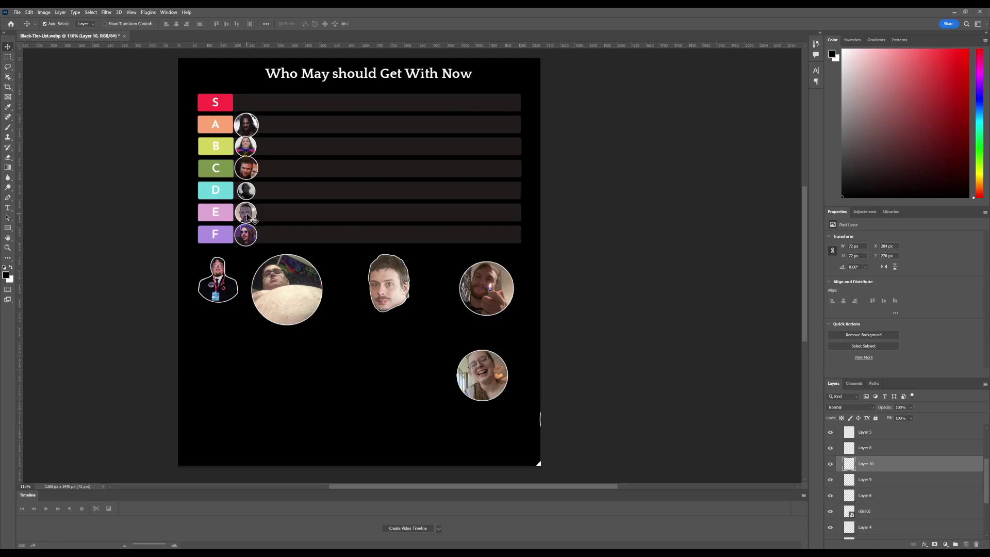
drag(486, 285, 413, 198)
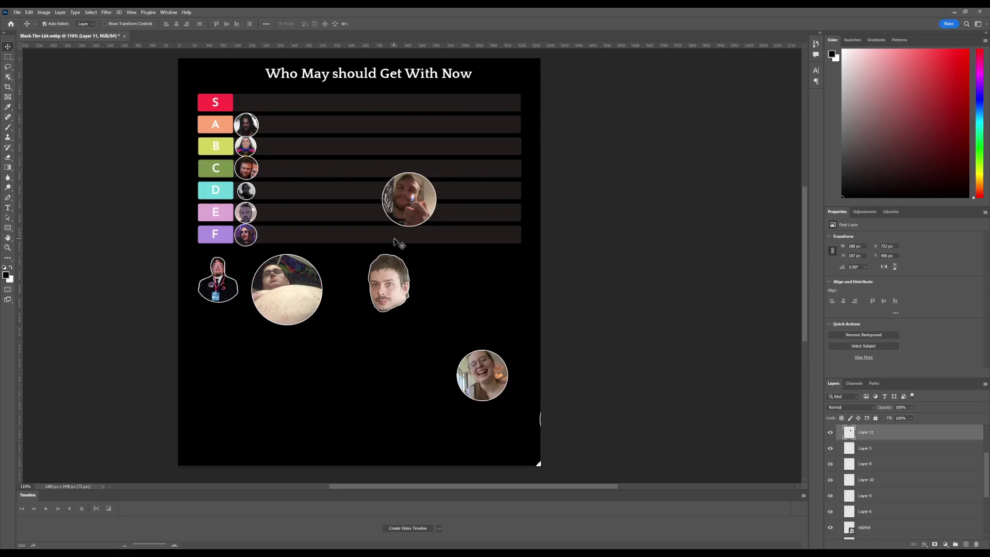
Scale the lighter-holding portrait to about 73% and position it second in row D.
scroll(394, 242, up, 1)
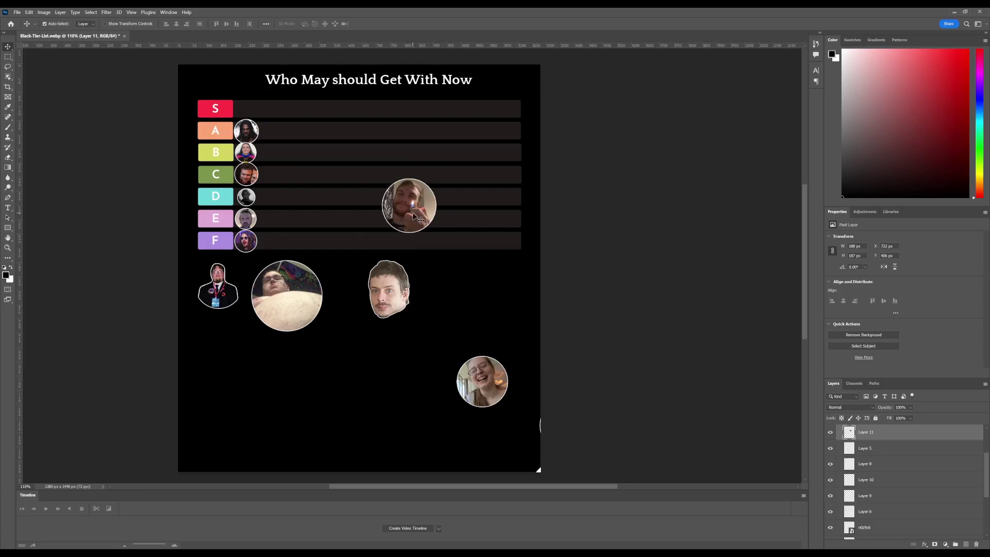
drag(416, 214, 387, 227)
key(ctrl+t)
drag(407, 191, 377, 220)
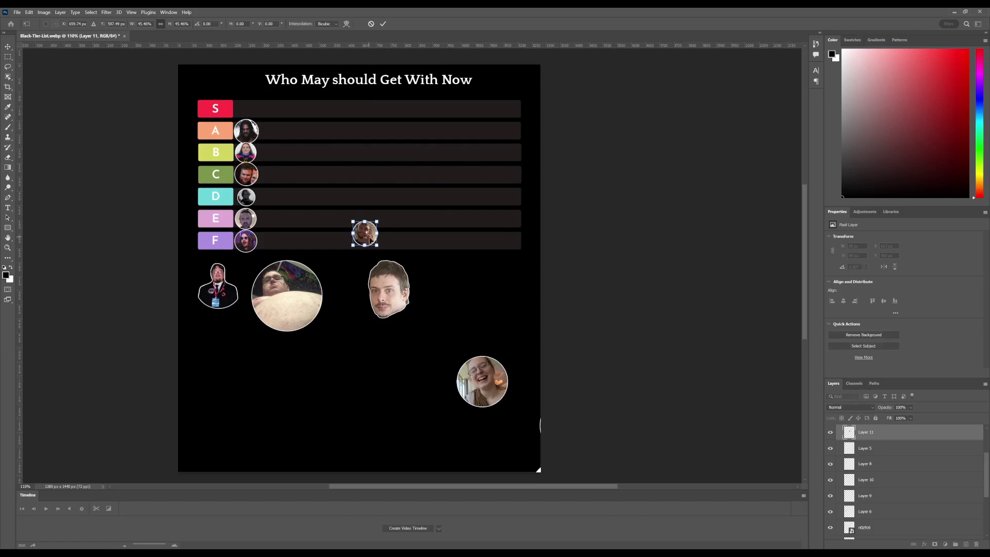
key(Return)
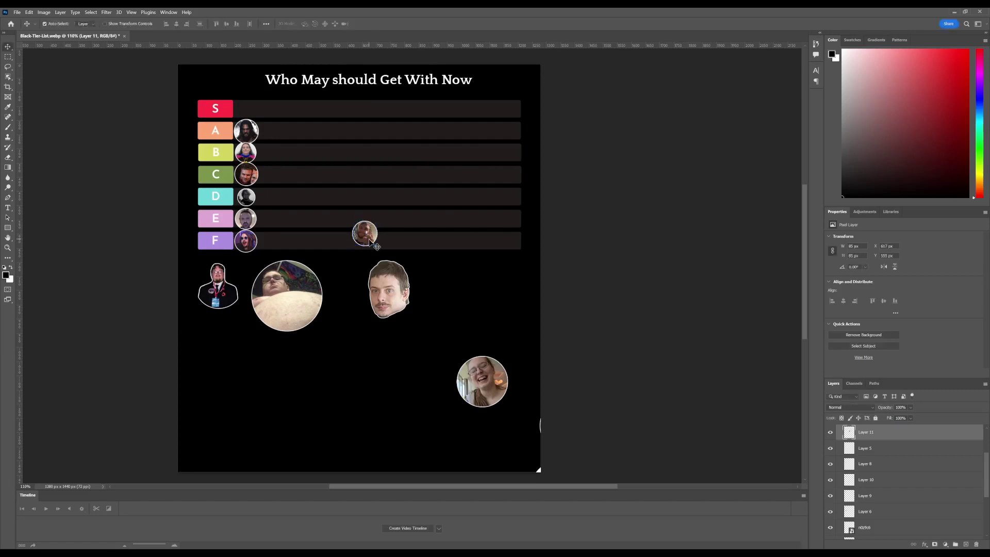
drag(366, 245, 267, 199)
key(ctrl+t)
key(Return)
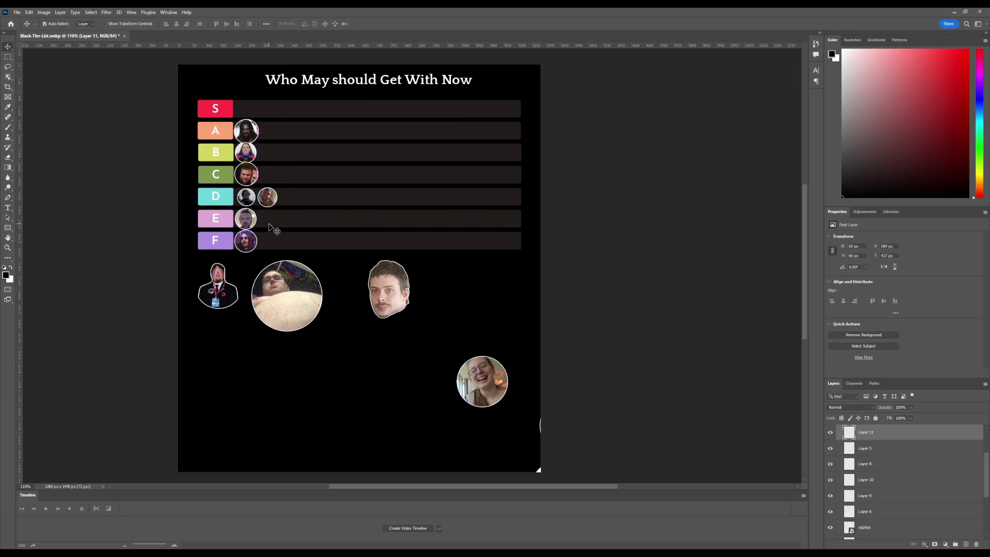
Shrink the reclining person's portrait and place it beside the first entry in row A.
scroll(271, 228, down, 1)
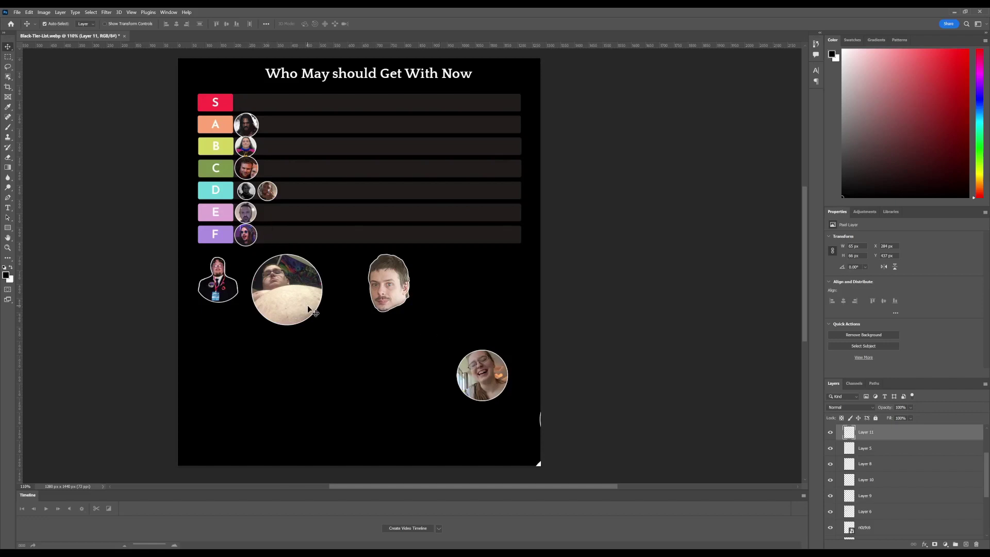
scroll(307, 305, up, 2)
drag(304, 302, 387, 188)
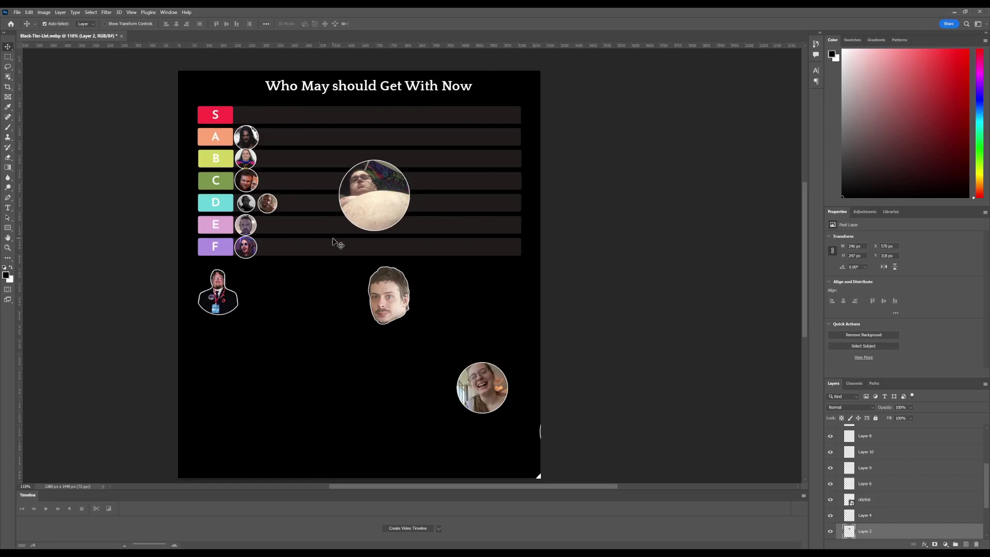
drag(382, 204, 294, 137)
key(ctrl+t)
key(Return)
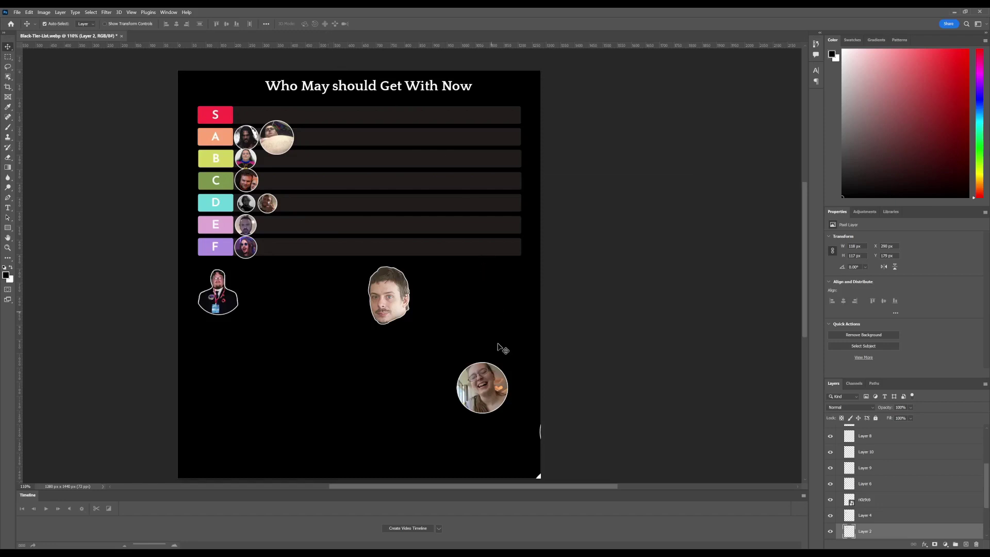
Shrink the laughing woman's portrait and place it beside the first entry in row B.
drag(486, 384, 362, 179)
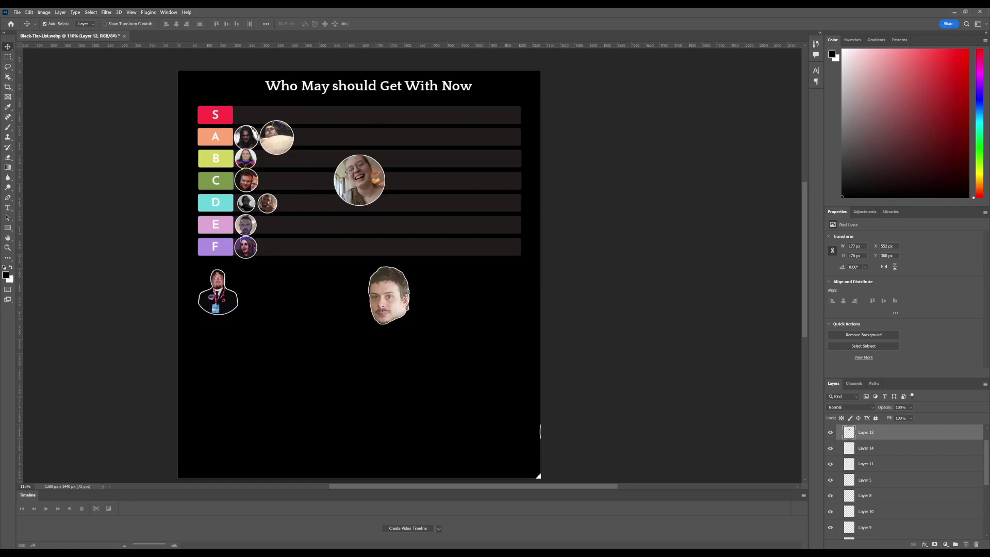
drag(366, 183, 310, 162)
key(ctrl+t)
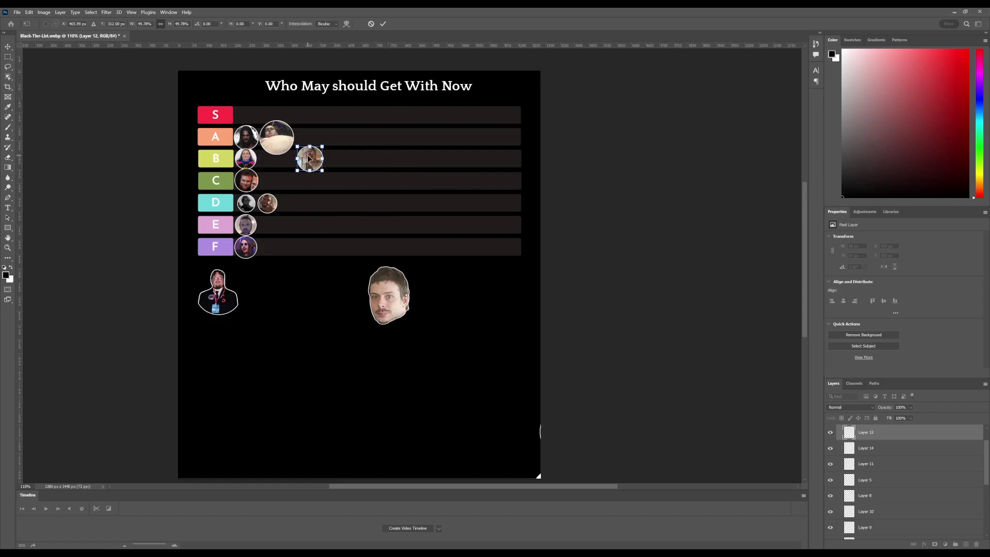
drag(308, 155, 304, 154)
key(Return)
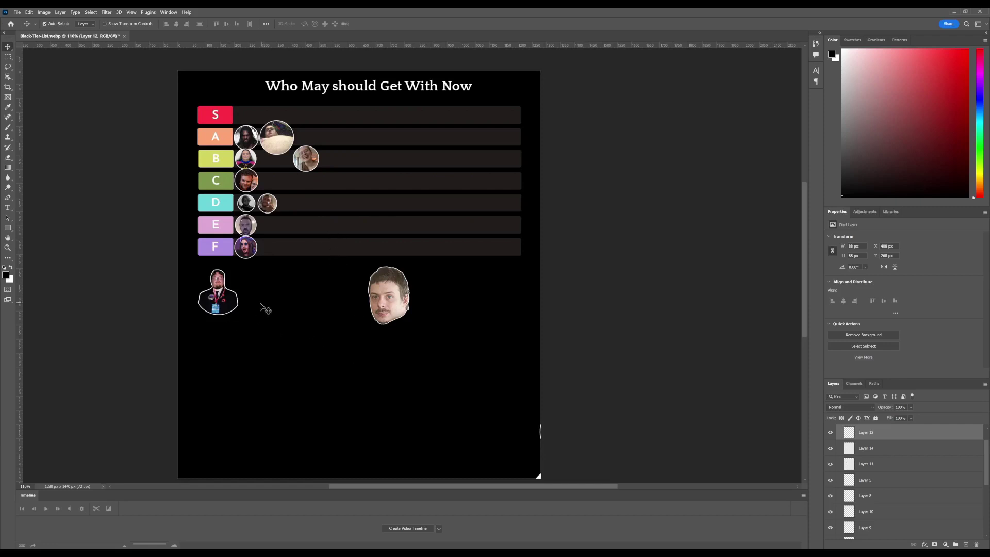
Drag the suited man's cut-out up onto the E row, overlapping the D–E tiers.
drag(229, 310, 308, 286)
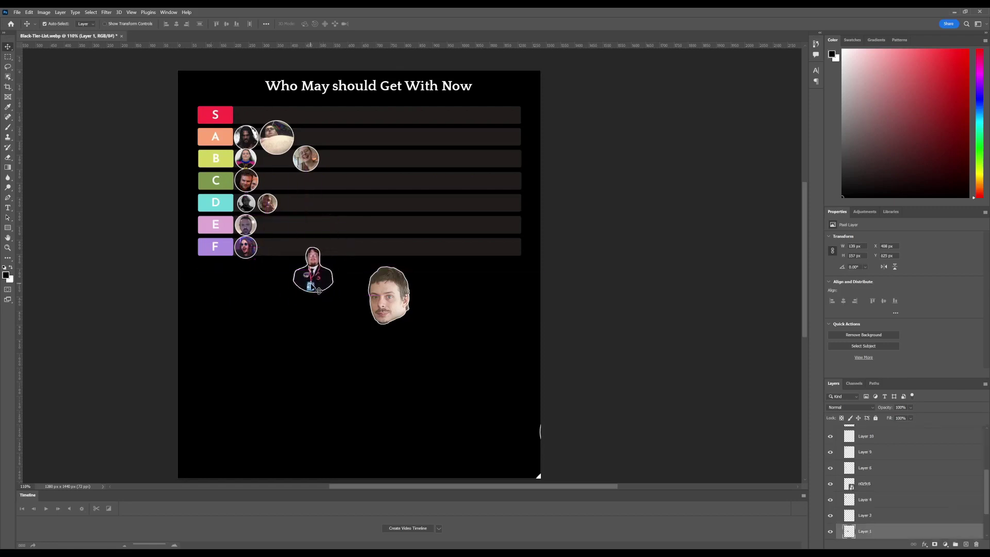
drag(318, 290, 331, 245)
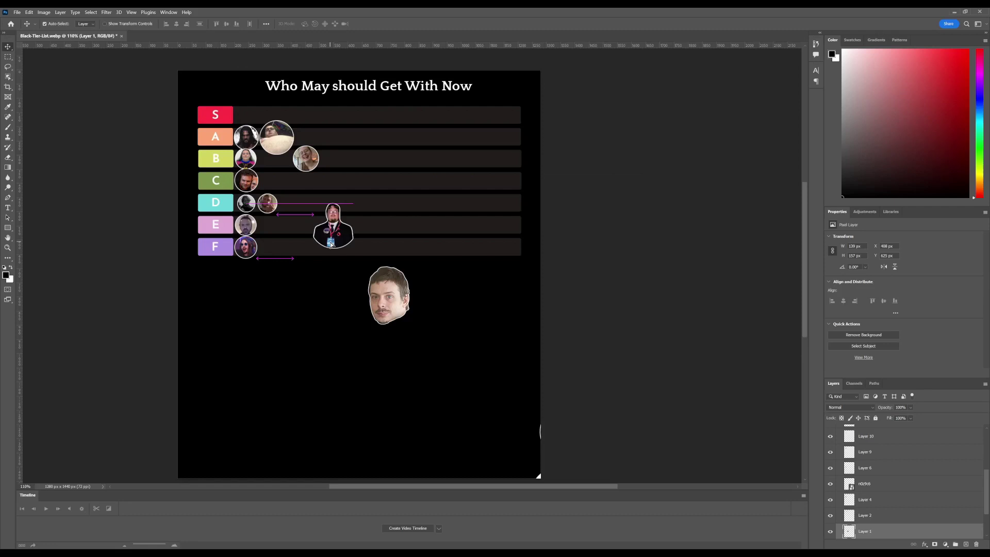
drag(331, 244, 331, 245)
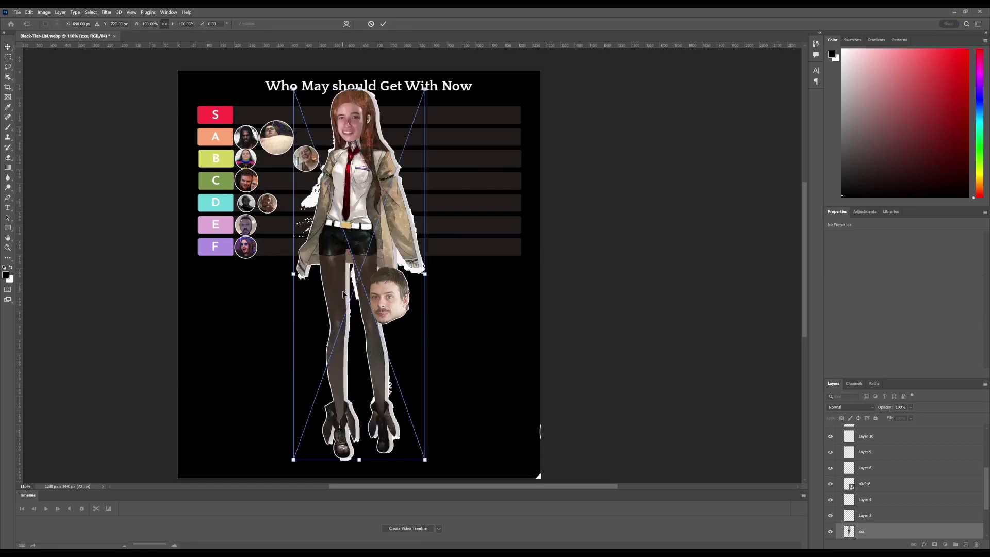
Shift the placed character figures right and hide the original anime figure layers.
drag(361, 281, 469, 287)
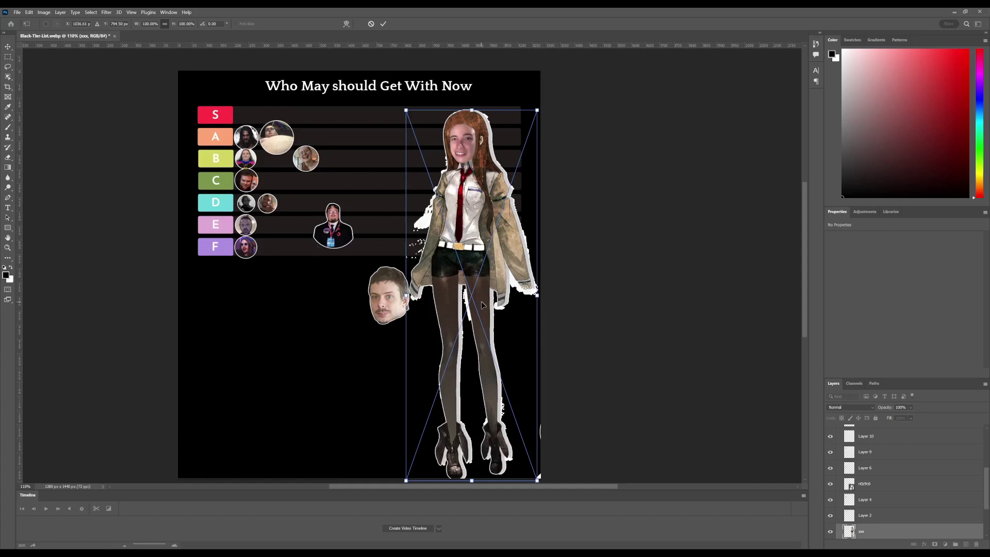
key(Return)
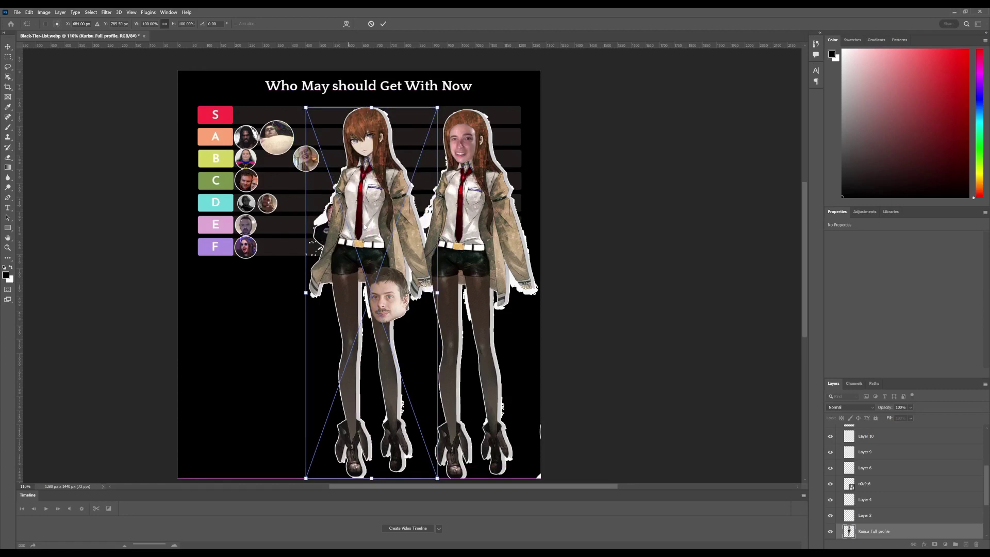
drag(412, 309, 441, 310)
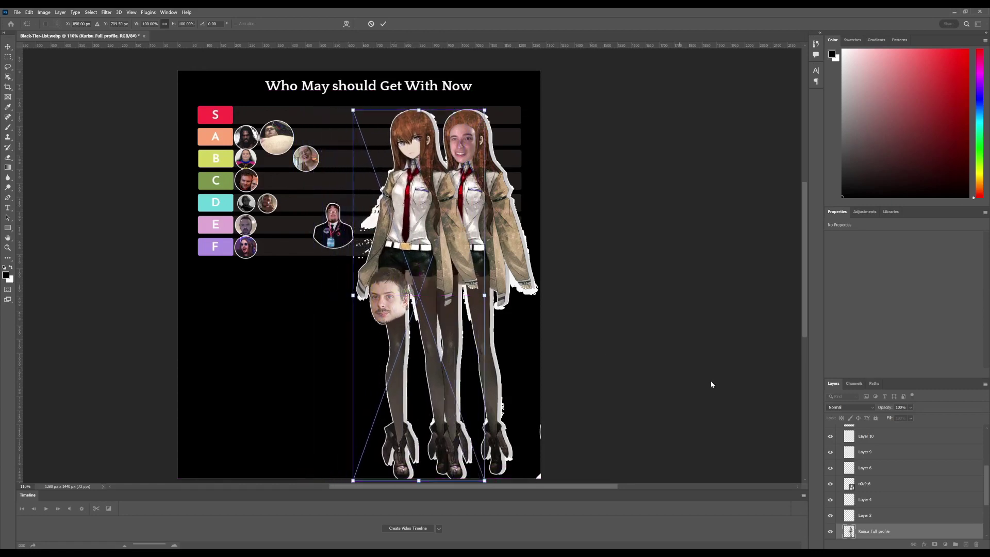
scroll(866, 483, down, 2)
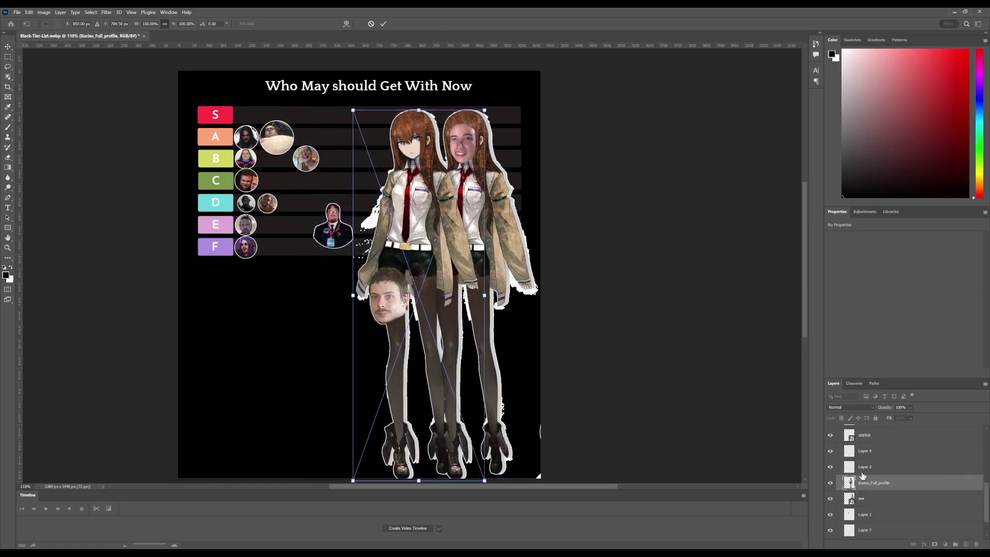
click(831, 482)
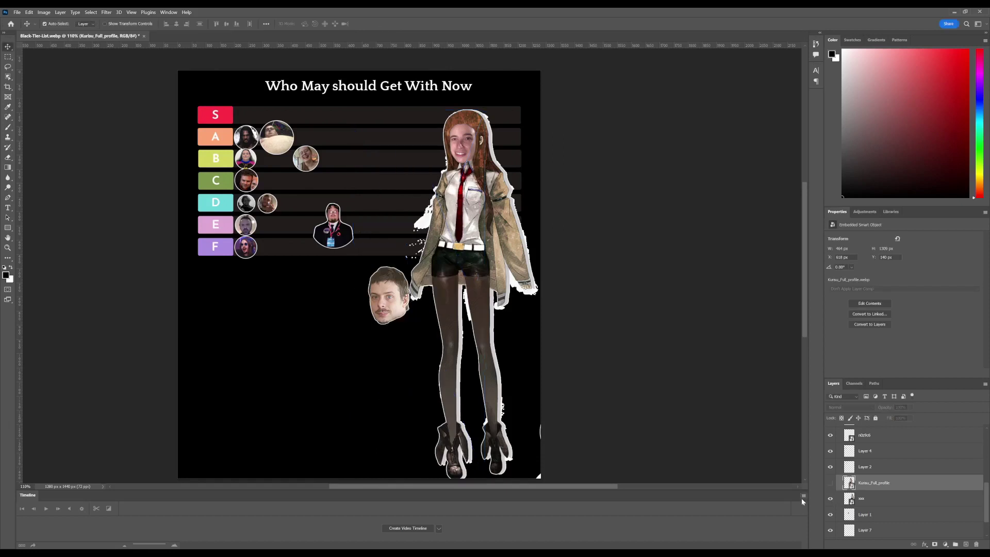
click(831, 499)
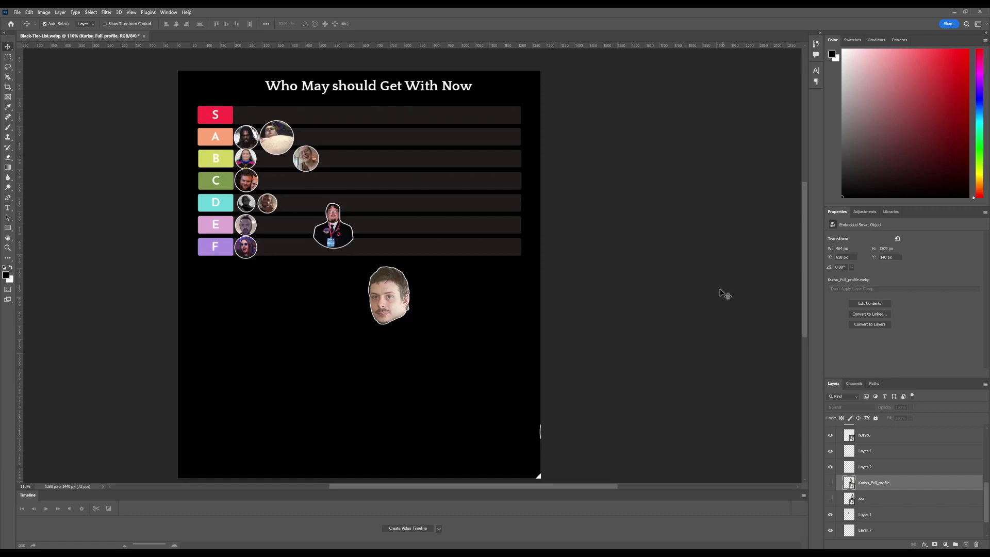
Move the suited figure cut-out to the start of the S row and shrink it.
click(335, 237)
drag(339, 240, 253, 111)
key(ctrl+t)
key(Return)
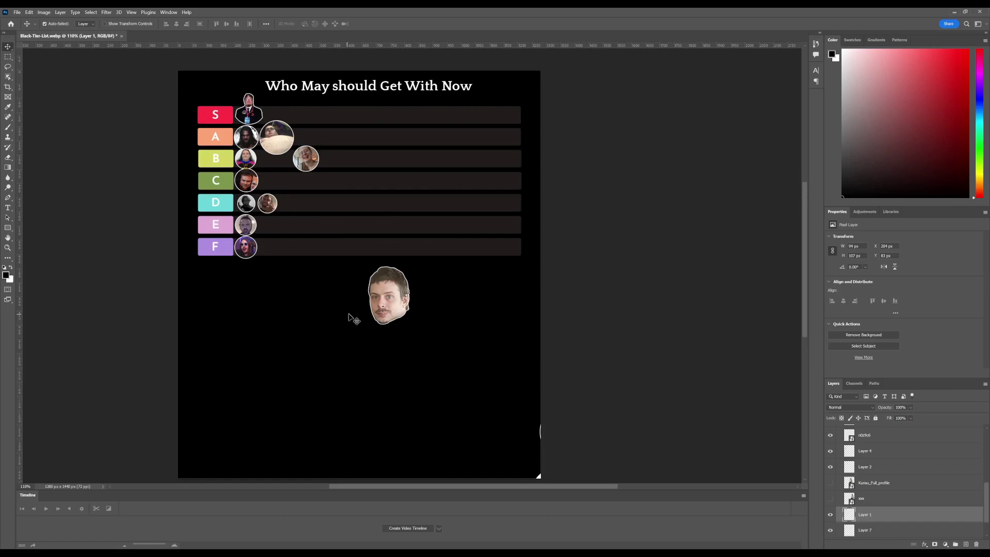
Shrink the cut-out head into the S row by the title; drop the bearded-face circle below.
drag(393, 302, 341, 312)
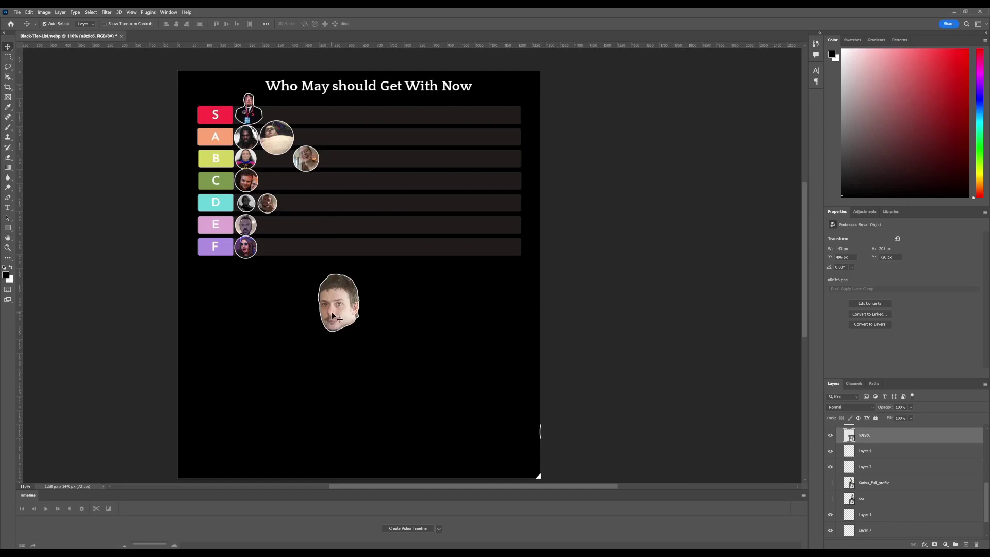
drag(332, 316, 312, 119)
key(ctrl+t)
key(Return)
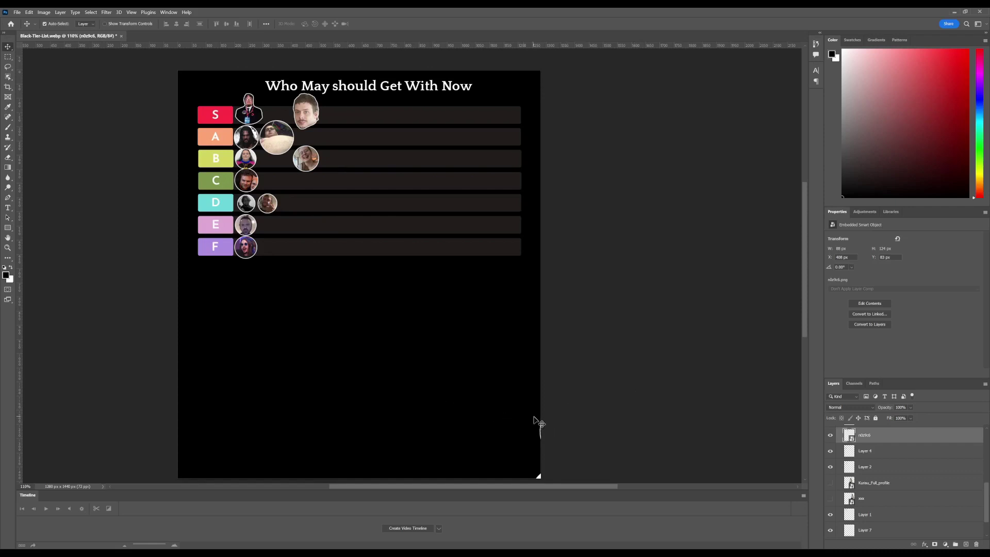
drag(541, 433, 317, 291)
Commit the bearded-face circle portrait, shrink it, and set it as the third B-row entry.
key(Return)
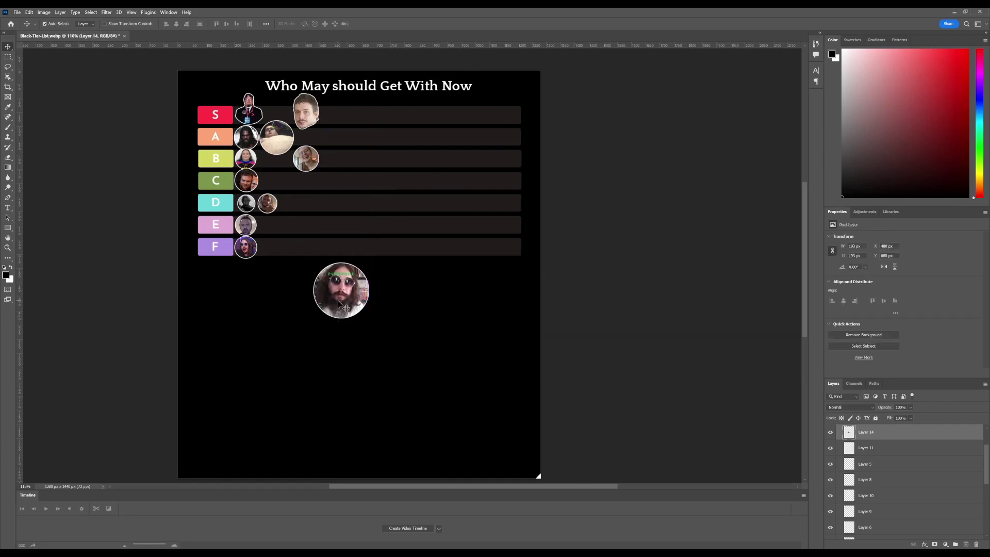
key(ctrl+t)
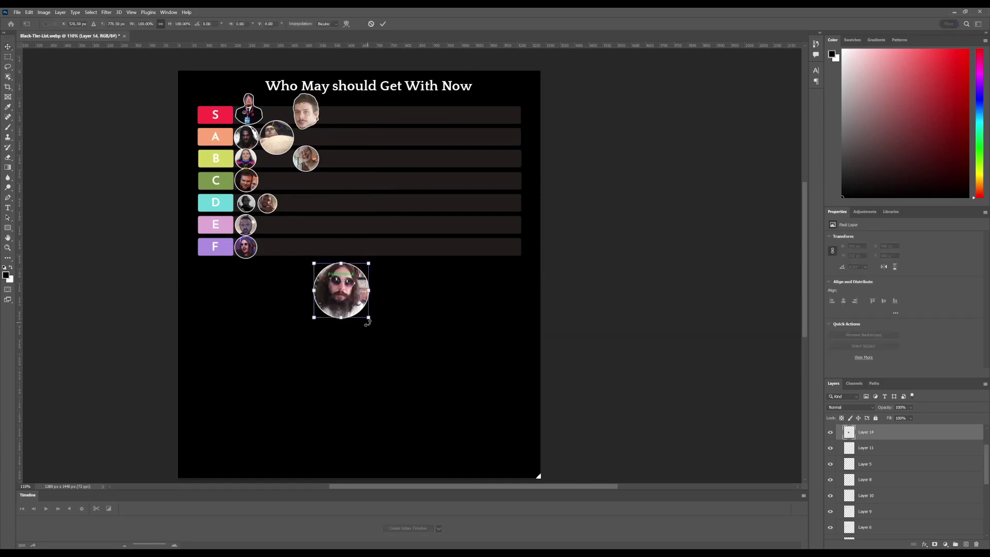
drag(368, 322, 334, 160)
key(Return)
key(ctrl+t)
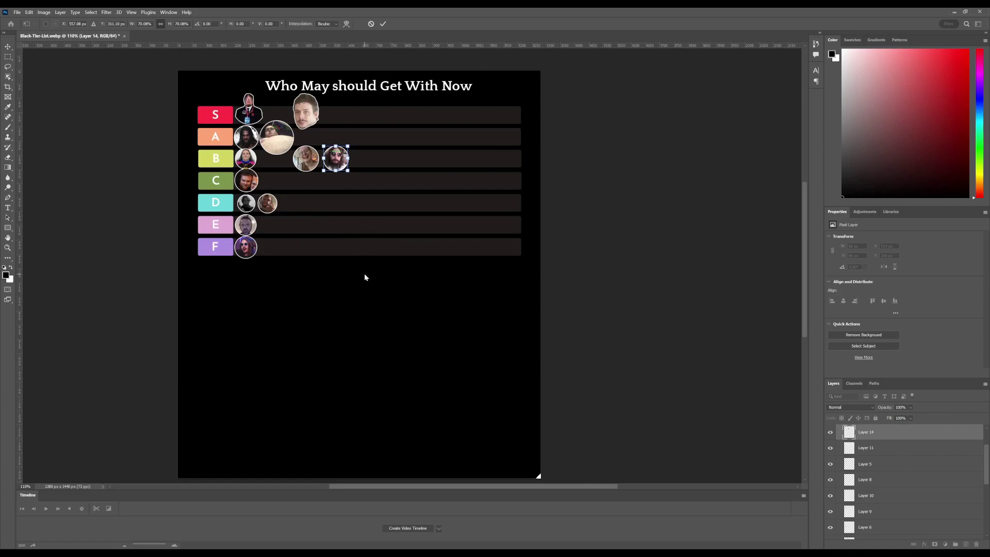
key(Return)
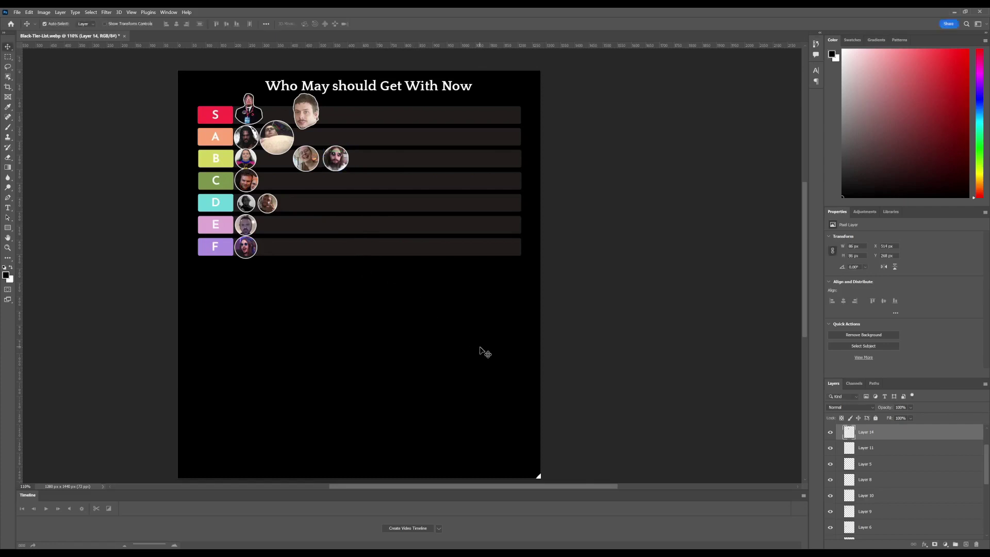
Bring the glasses-wearing portrait (Layer 7) onto the canvas, shrink it, and place it in row A.
drag(540, 478, 366, 375)
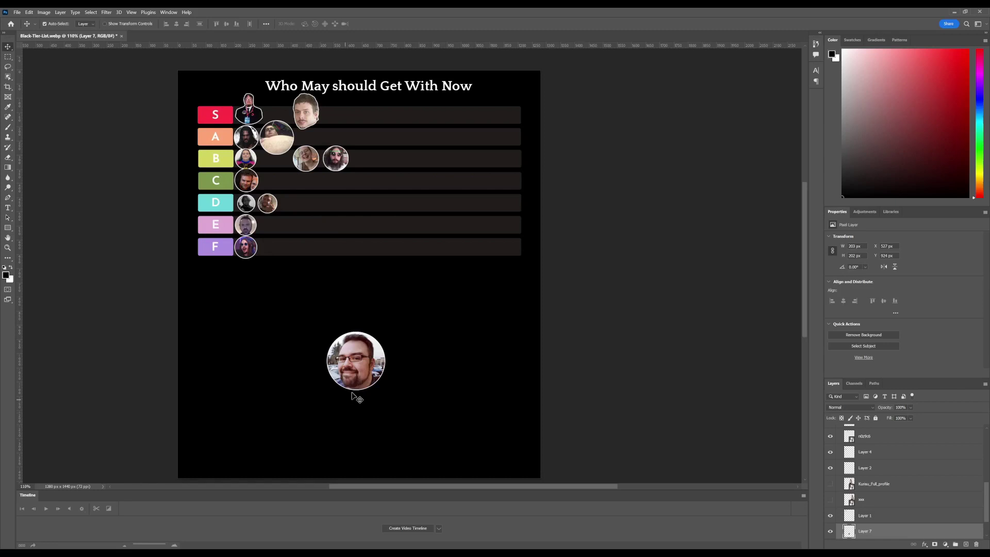
drag(380, 365, 337, 140)
key(ctrl+t)
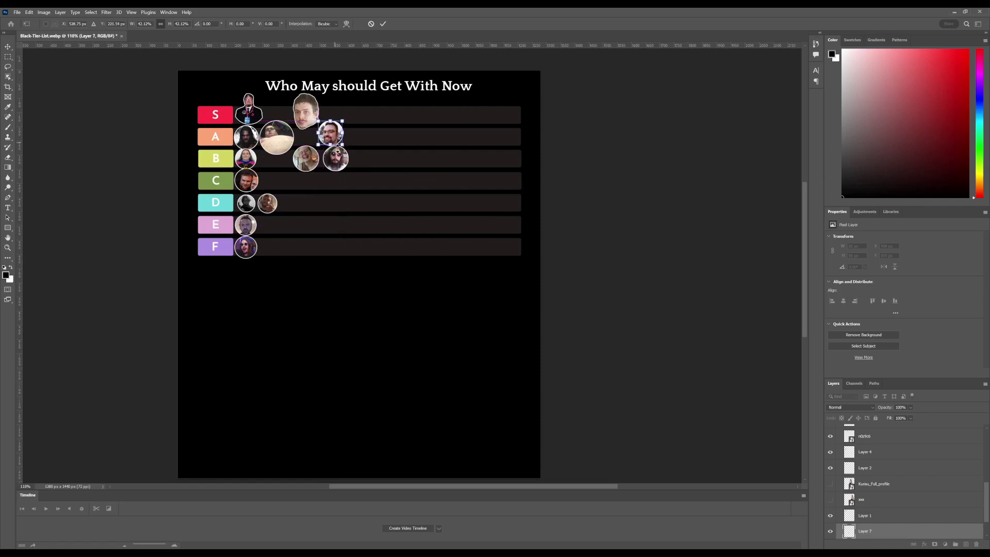
key(Return)
scroll(398, 332, up, 2)
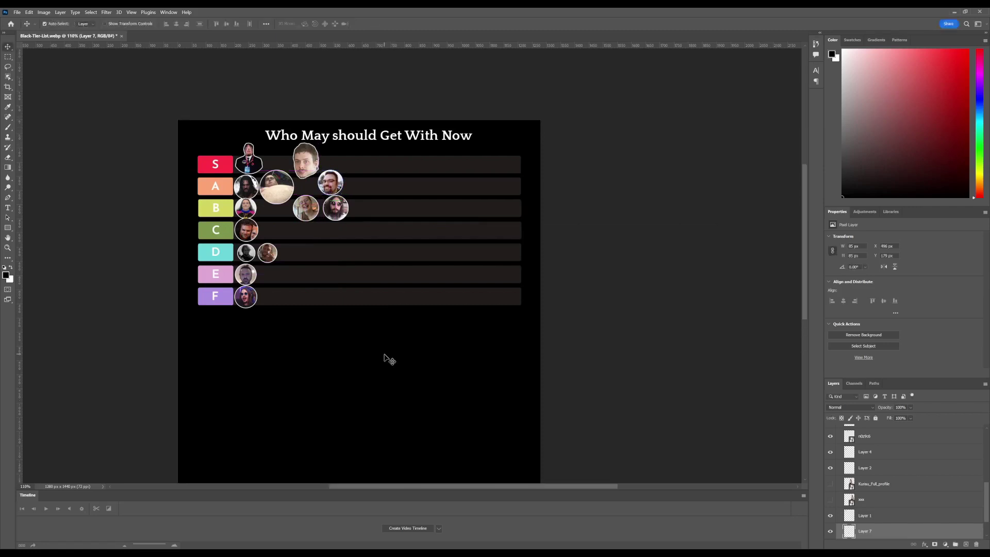
scroll(368, 411, up, 1)
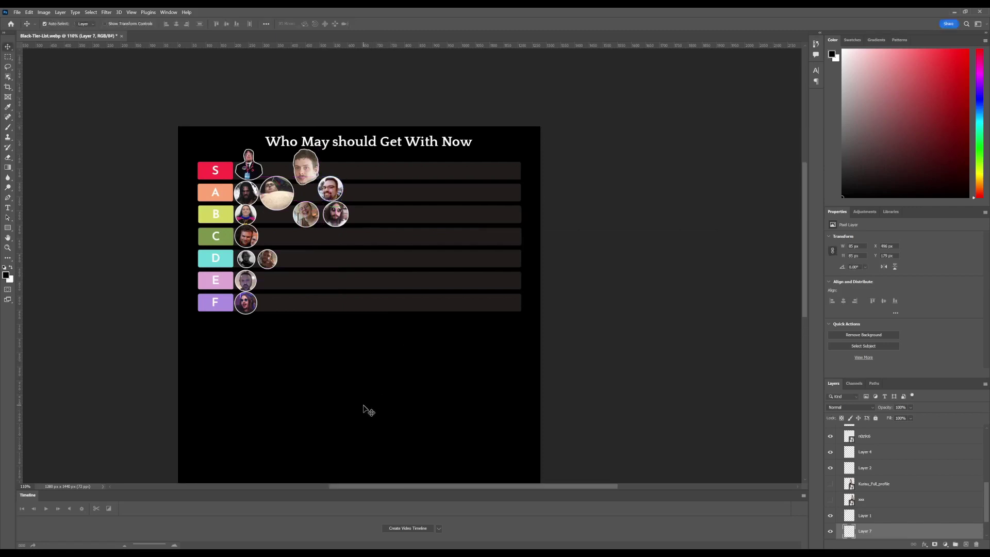
scroll(369, 411, up, 1)
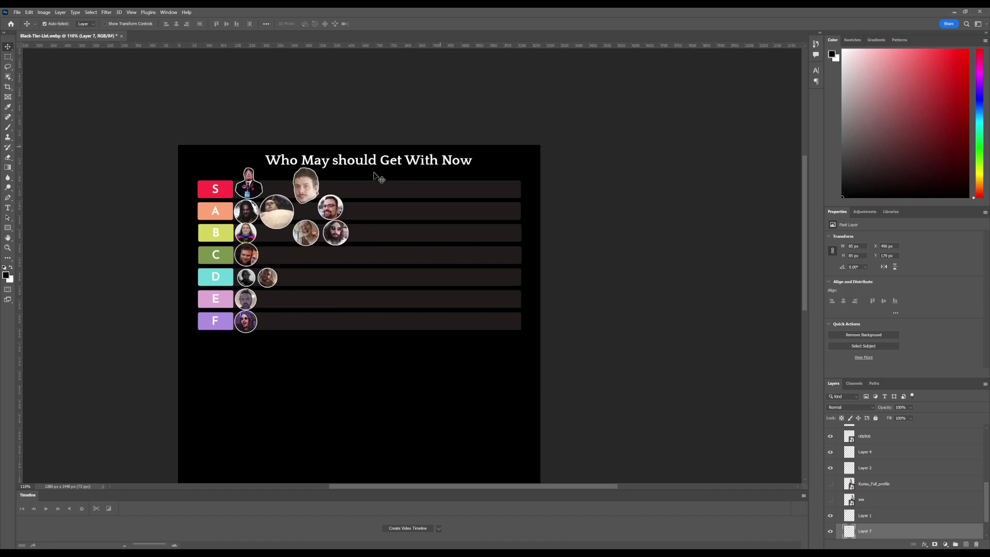
scroll(268, 368, left, 2)
scroll(309, 331, up, 5)
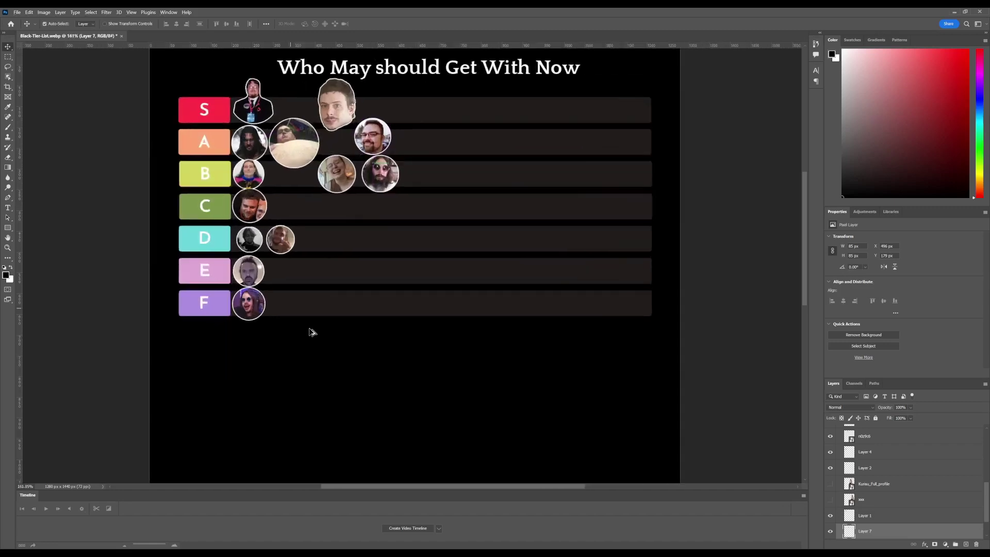
scroll(363, 315, up, 3)
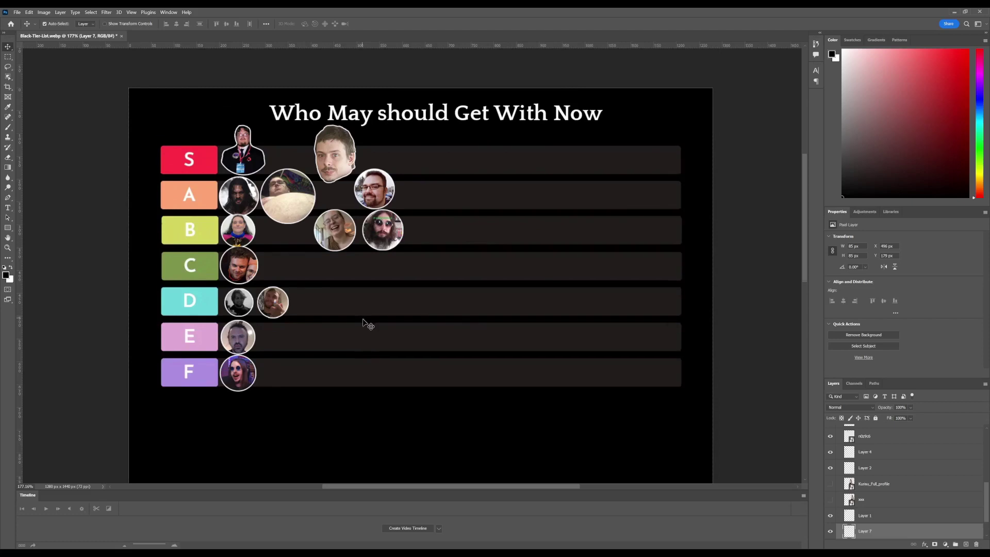
scroll(362, 367, up, 1)
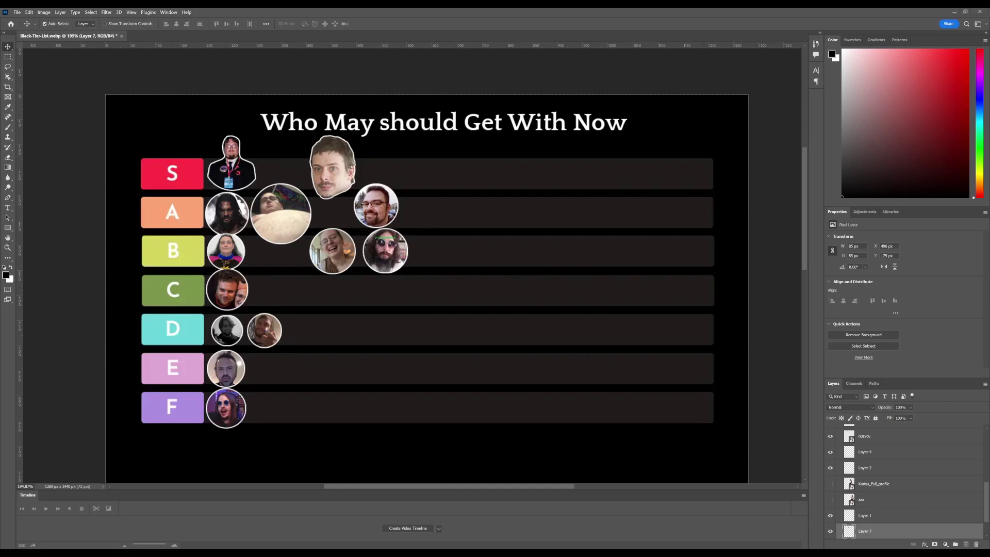
Place the dress photo and copy a circular Elliptical Marquee selection to a new layer.
drag(472, 259, 558, 260)
key(Return)
key(m)
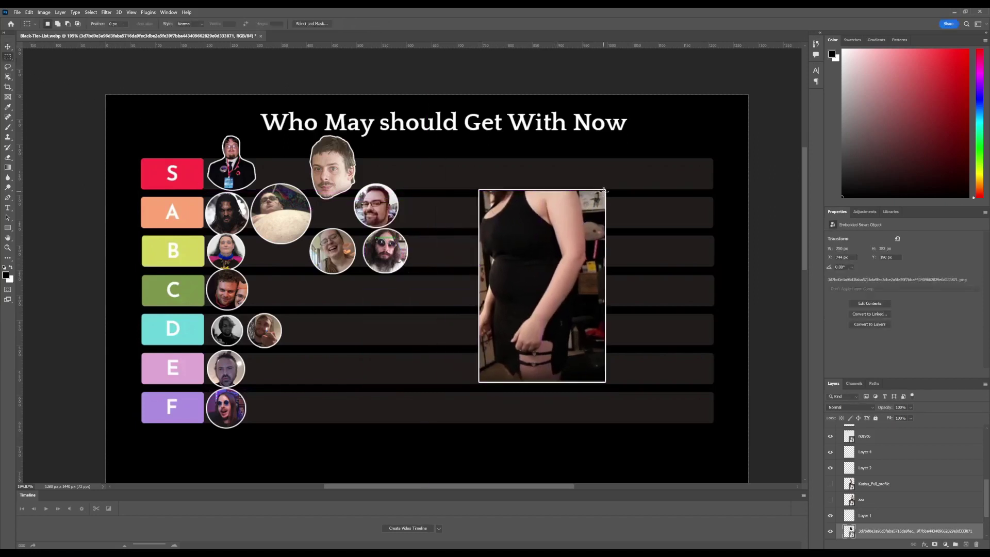
drag(604, 191, 487, 308)
key(shift+m)
click(608, 201)
drag(604, 190, 481, 315)
key(ctrl+j)
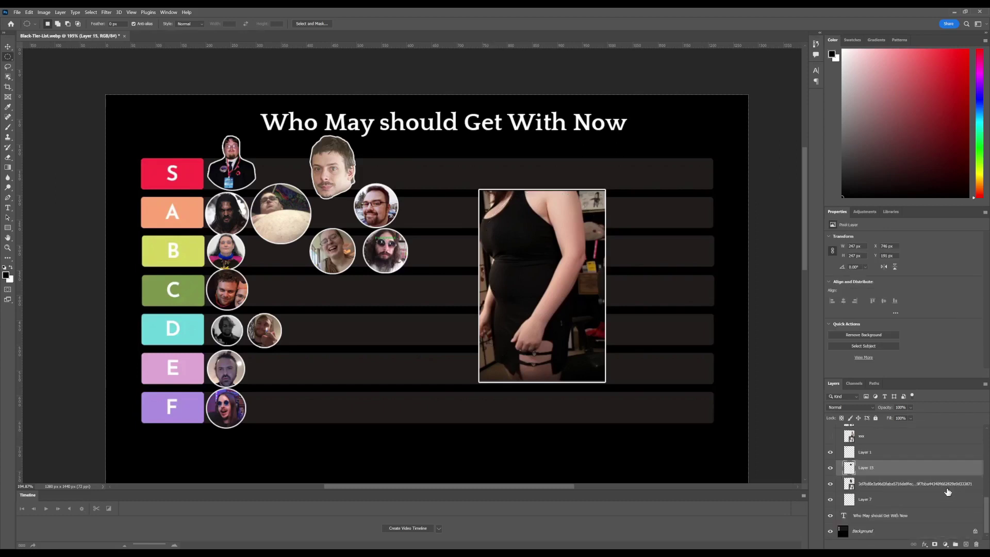
Delete the original photo layer and shrink the circular crop into the end of row A.
drag(922, 487, 975, 543)
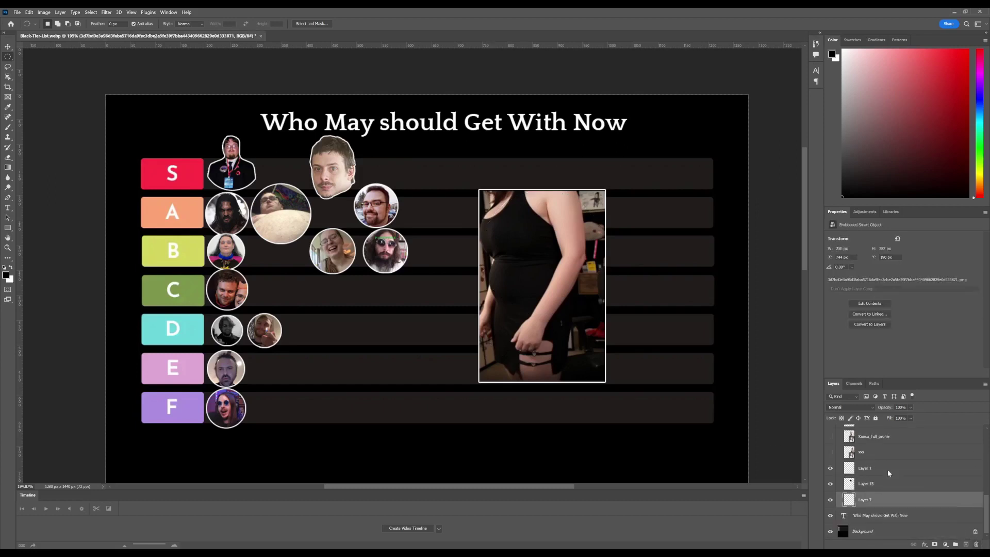
click(877, 487)
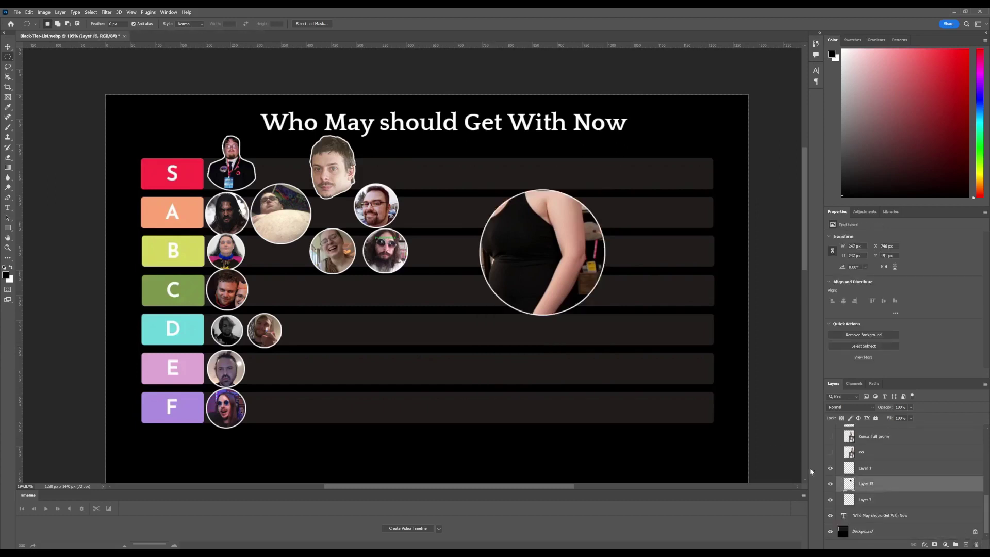
click(8, 46)
drag(560, 261, 540, 298)
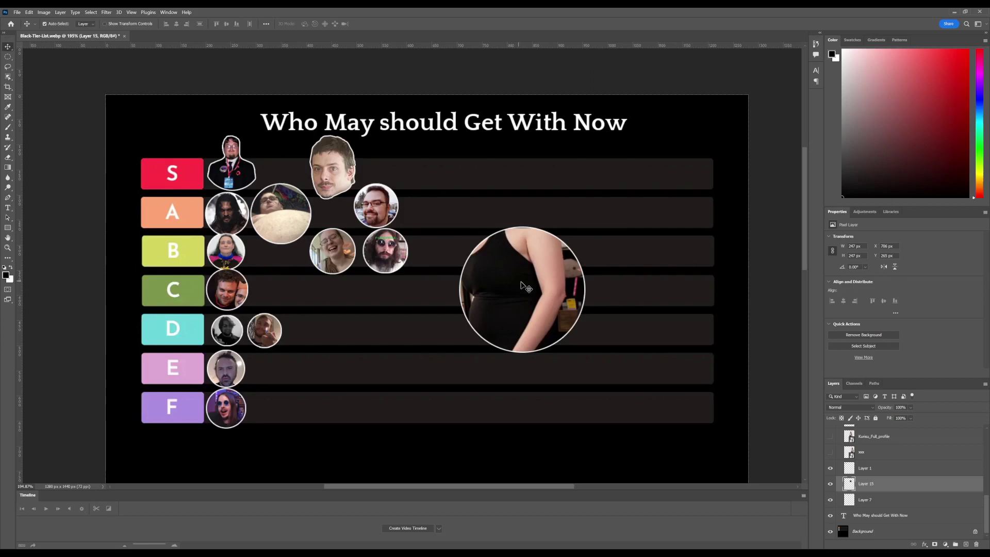
key(ctrl+t)
drag(583, 350, 432, 208)
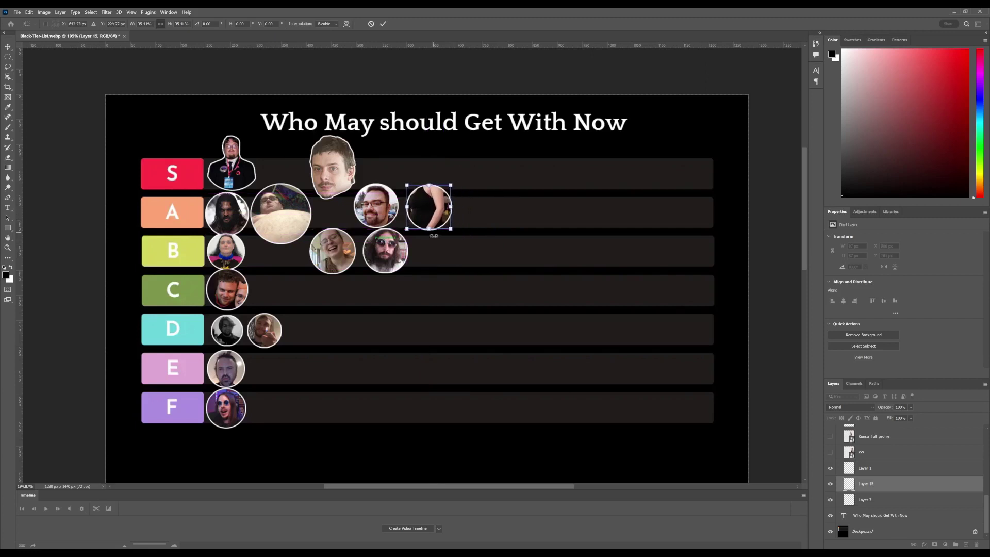
key(Return)
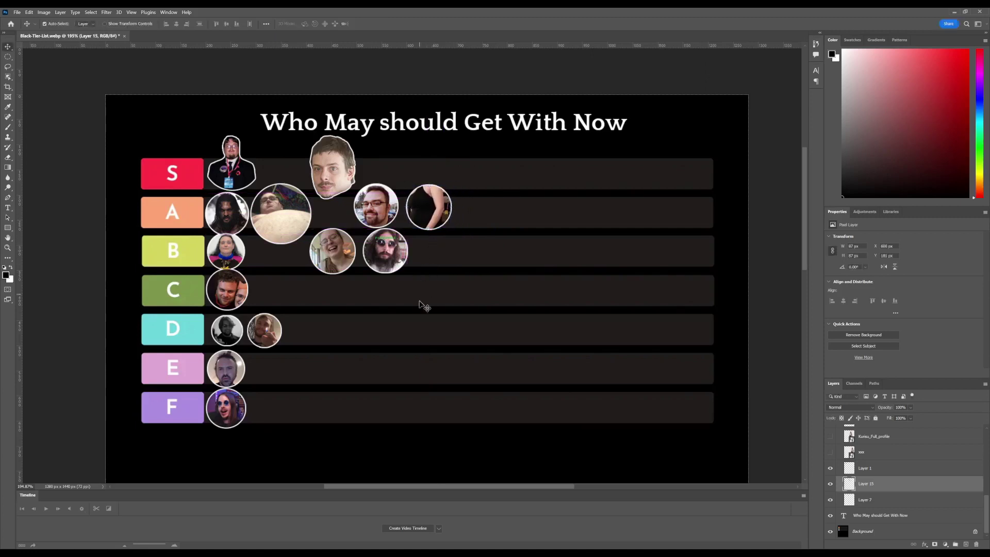
Hide Group 1's effects rows and collapse Group 1 in the Layers panel.
scroll(379, 410, right, 1)
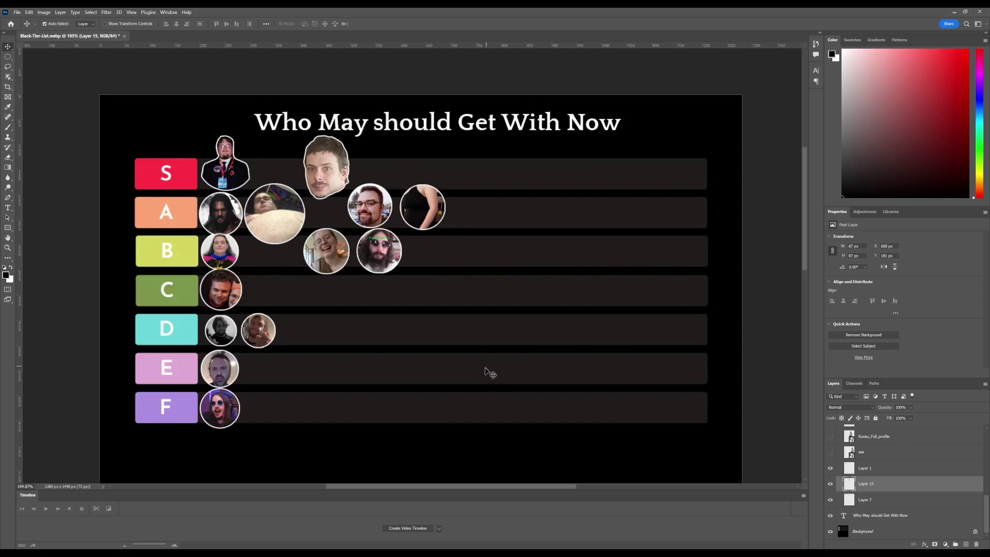
scroll(900, 464, up, 5)
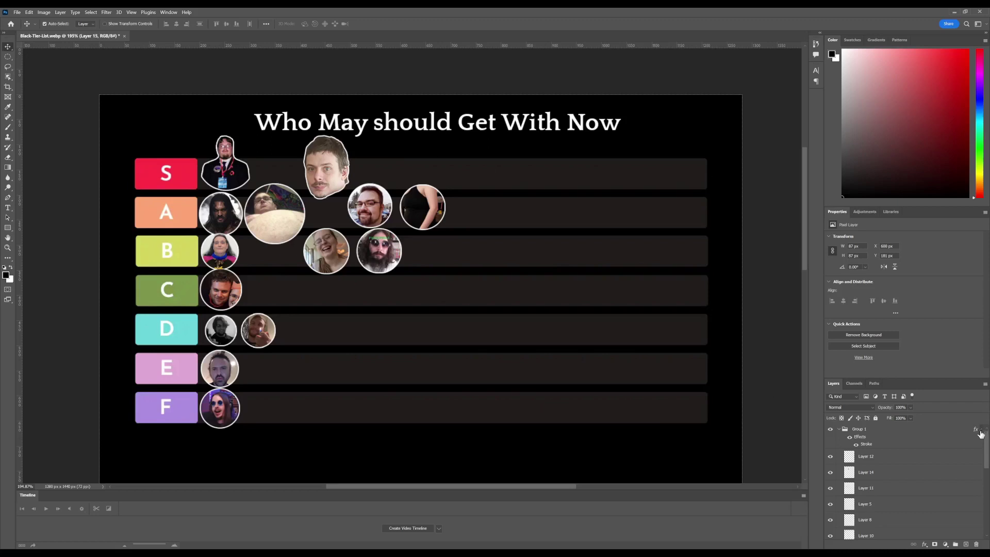
click(981, 431)
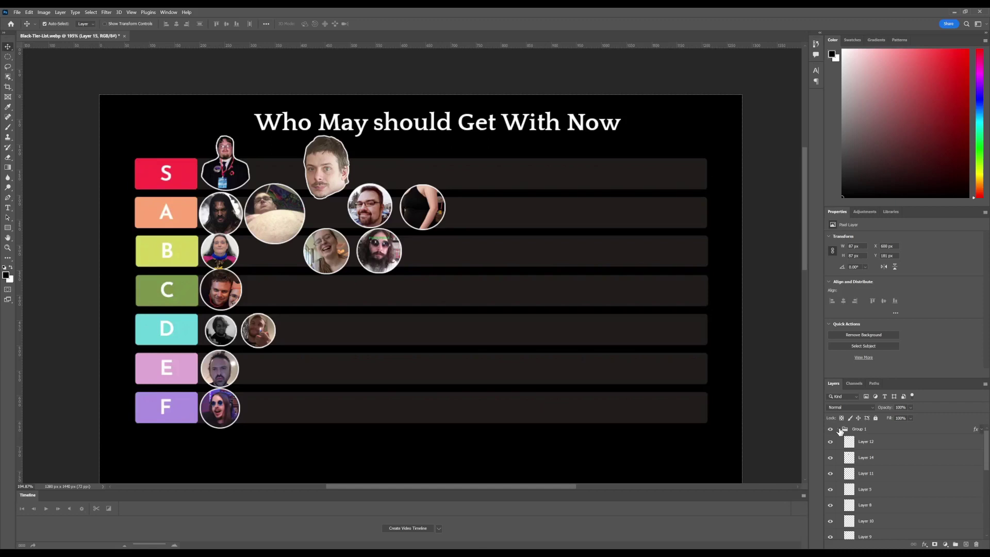
click(840, 430)
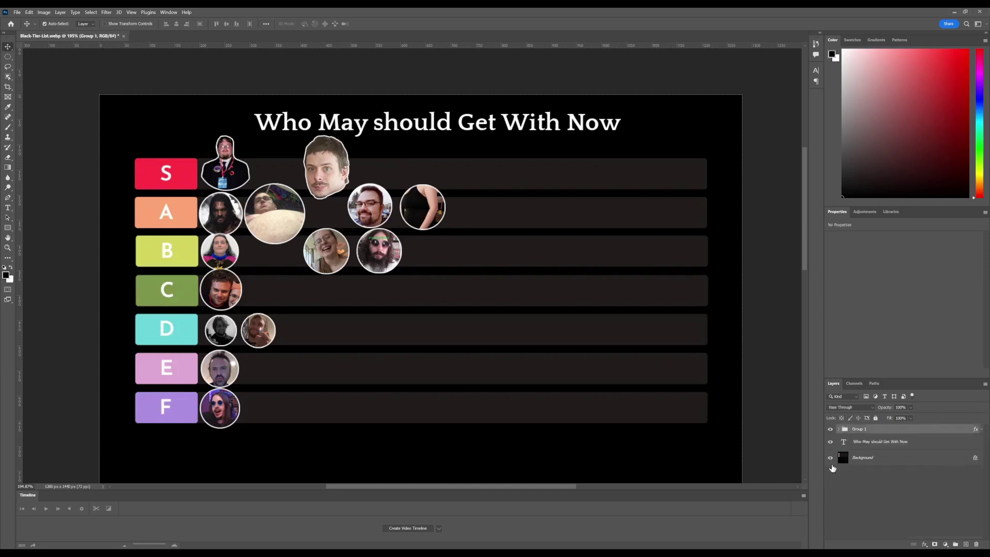